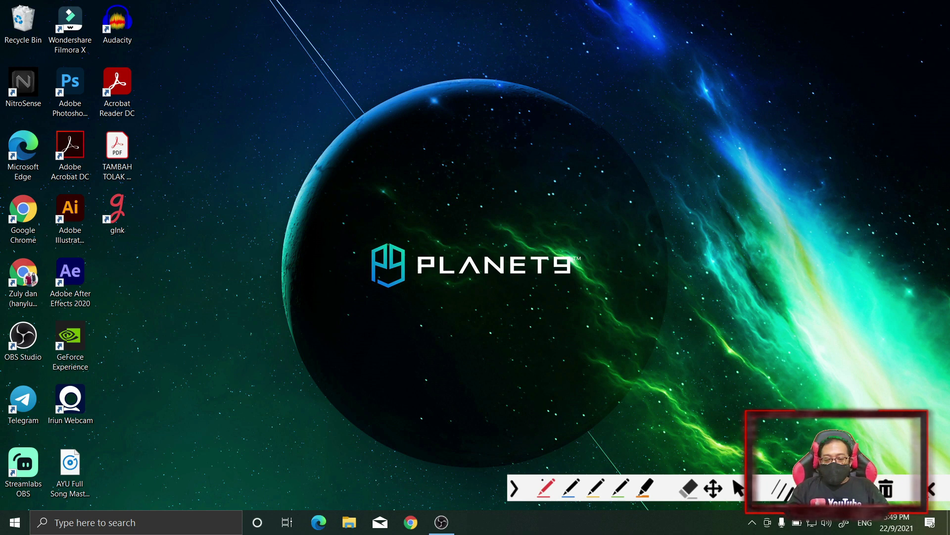
Exit the on-screen drawing toolbar, then open Chrome with the personal Gmail profile in a maximized window.
{"action": "key", "text": "Escape"}
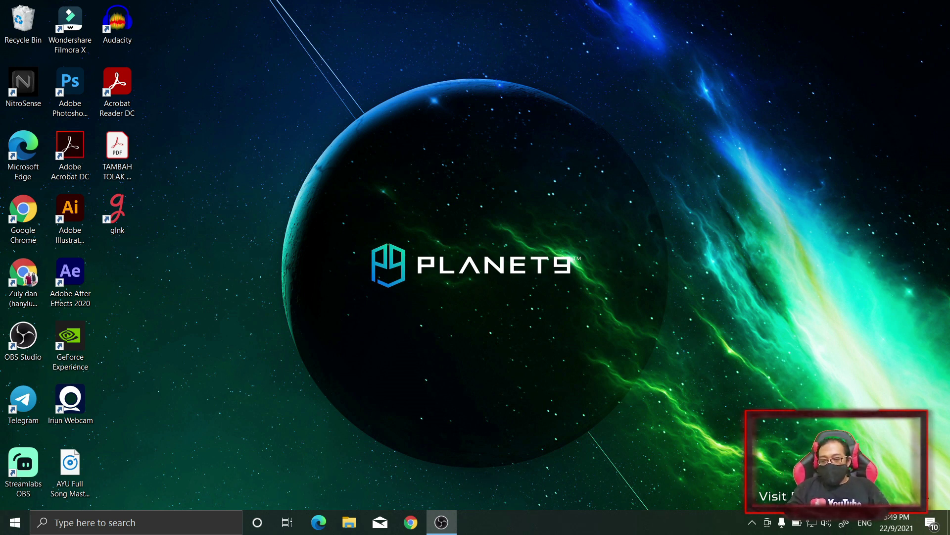
{"action": "left_click", "coordinate": [418, 531]}
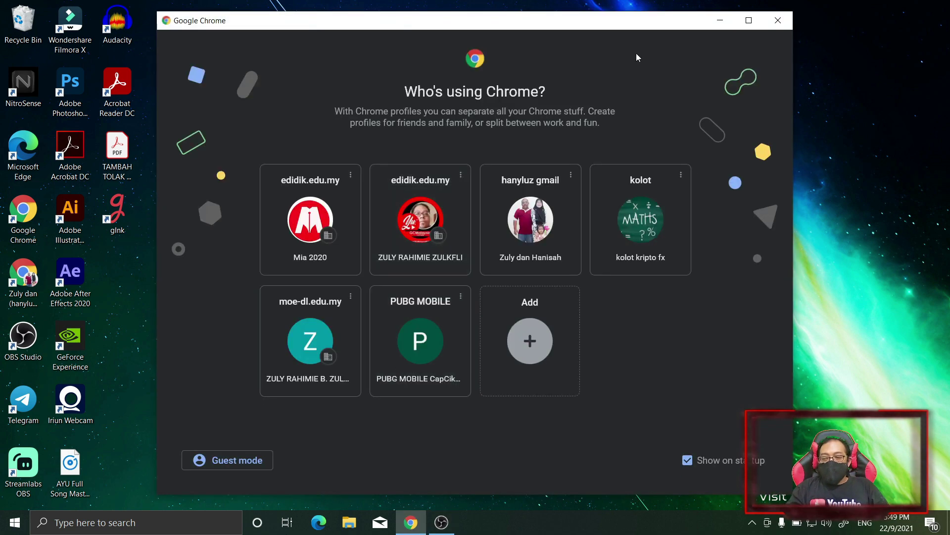
{"action": "left_click", "coordinate": [495, 208]}
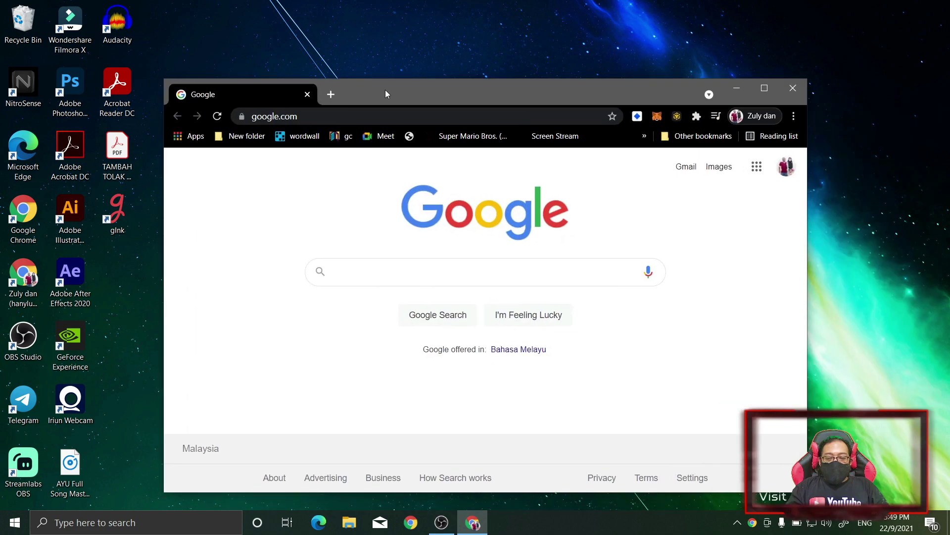
{"action": "left_click_drag", "start_coordinate": [408, 92], "coordinate": [507, 52]}
{"action": "left_click", "coordinate": [824, 53]}
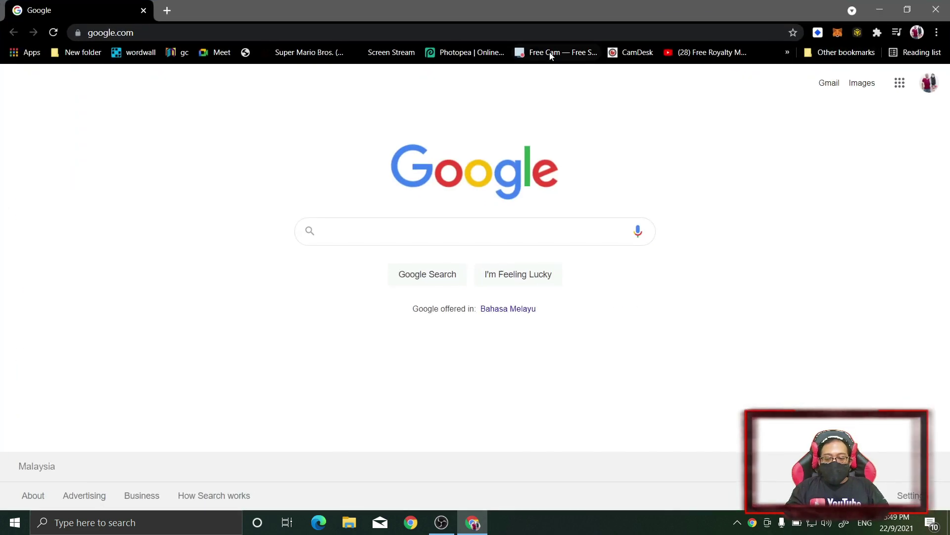
Search Google for "gink".
{"action": "left_click", "coordinate": [435, 227]}
{"action": "type", "text": "g"}
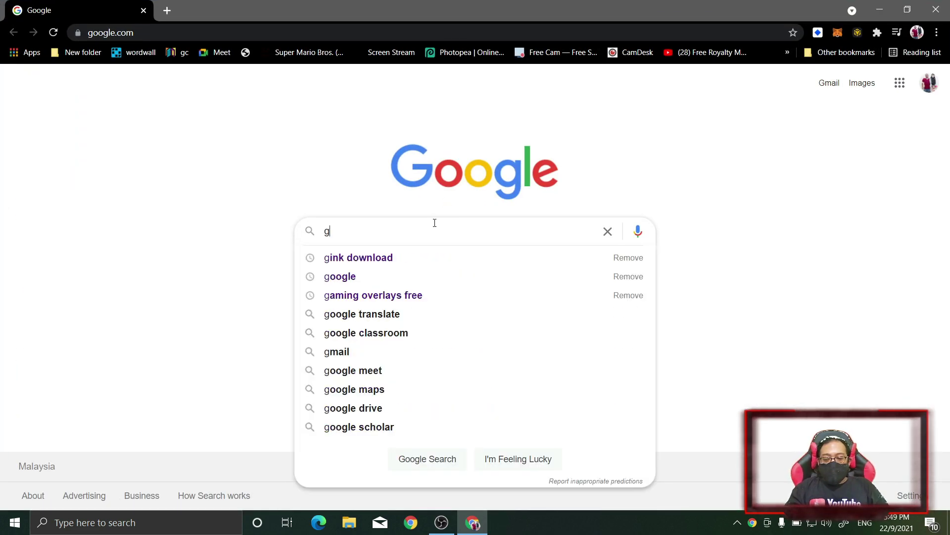
{"action": "type", "text": "9"}
{"action": "key", "text": "BackSpace"}
{"action": "type", "text": "ink"}
{"action": "key", "text": "Return"}
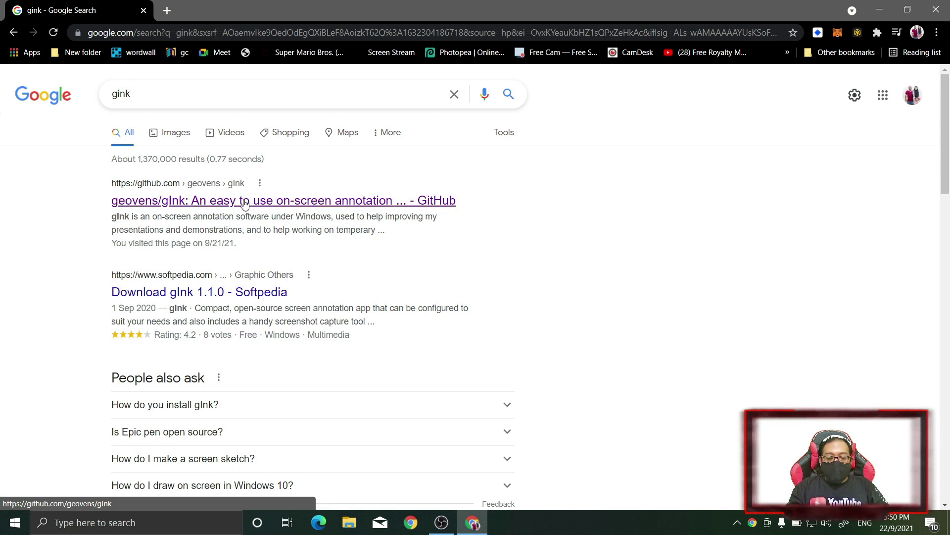
Dismiss the Magnifier and open the geovens/gInk GitHub repository from the search results.
{"action": "key", "text": "super+plus"}
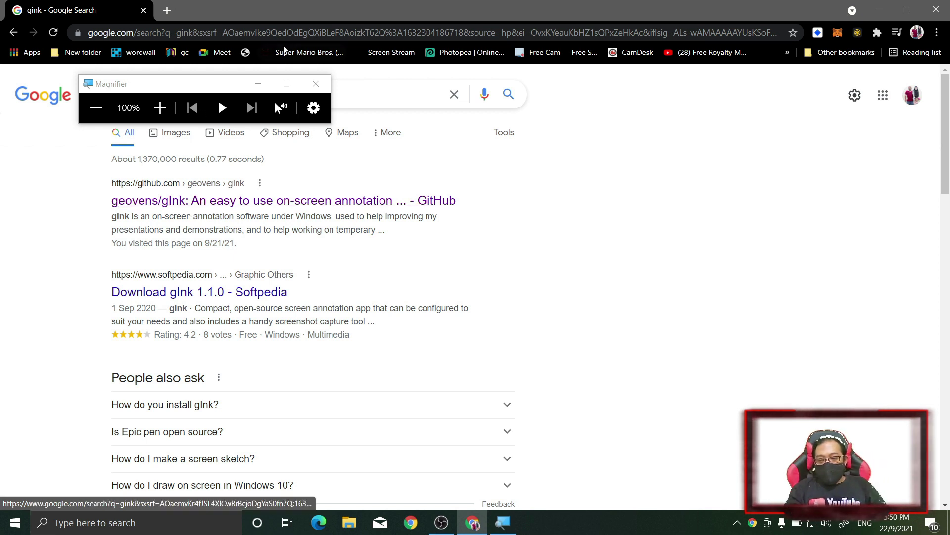
{"action": "left_click", "coordinate": [316, 91]}
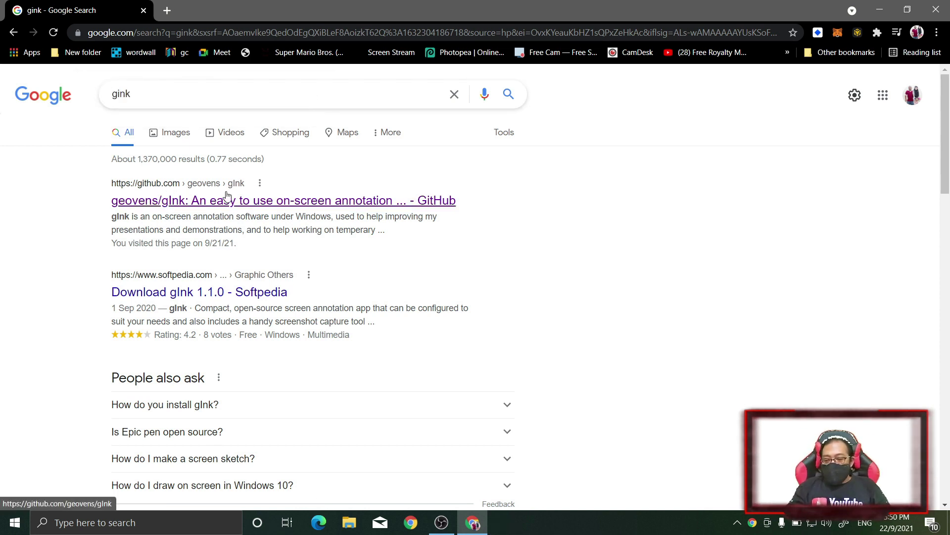
{"action": "left_click", "coordinate": [202, 201]}
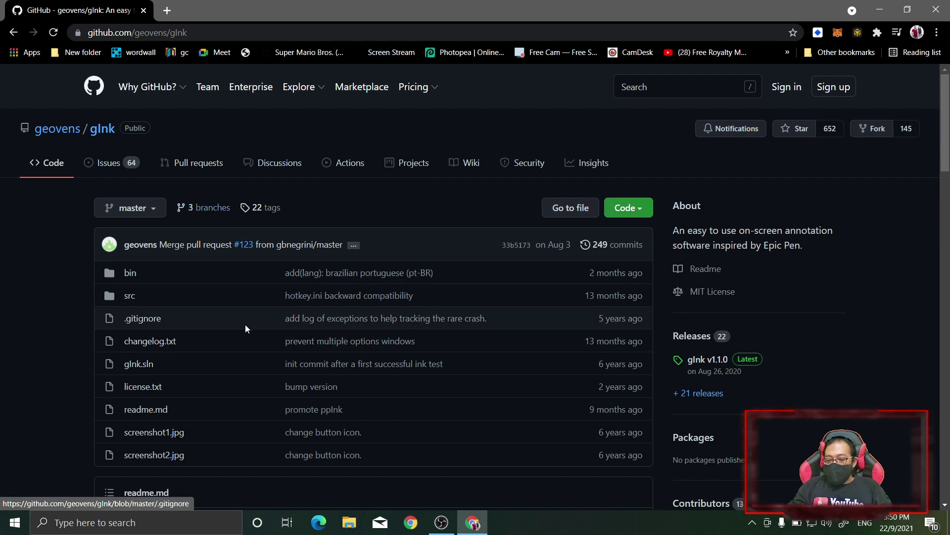
Look through the gInk readme and open the releases page linked under its Download heading.
{"action": "scroll", "coordinate": [246, 329], "scroll_direction": "down", "scroll_amount": 1}
{"action": "scroll", "coordinate": [246, 329], "scroll_direction": "down", "scroll_amount": 12}
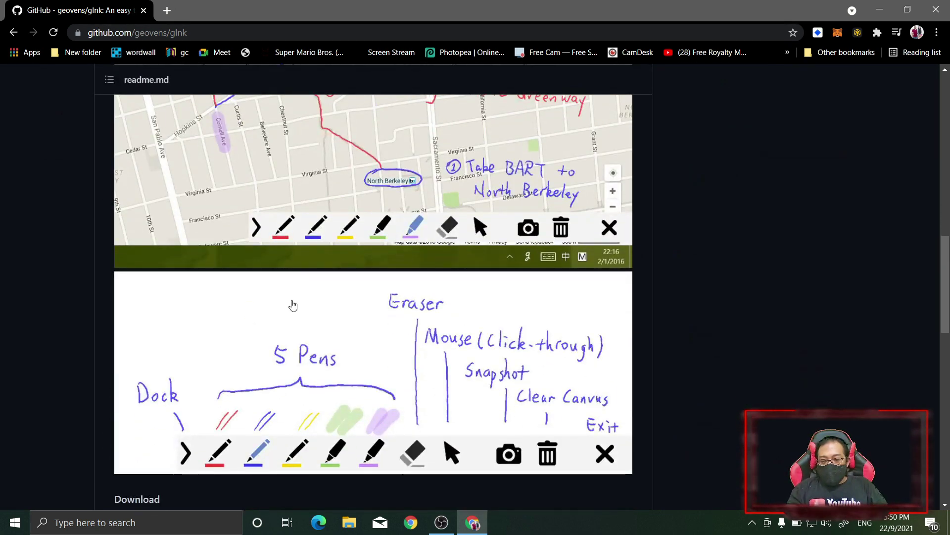
{"action": "scroll", "coordinate": [294, 305], "scroll_direction": "up", "scroll_amount": 2}
{"action": "scroll", "coordinate": [294, 305], "scroll_direction": "down", "scroll_amount": 2}
{"action": "scroll", "coordinate": [294, 305], "scroll_direction": "down", "scroll_amount": 8}
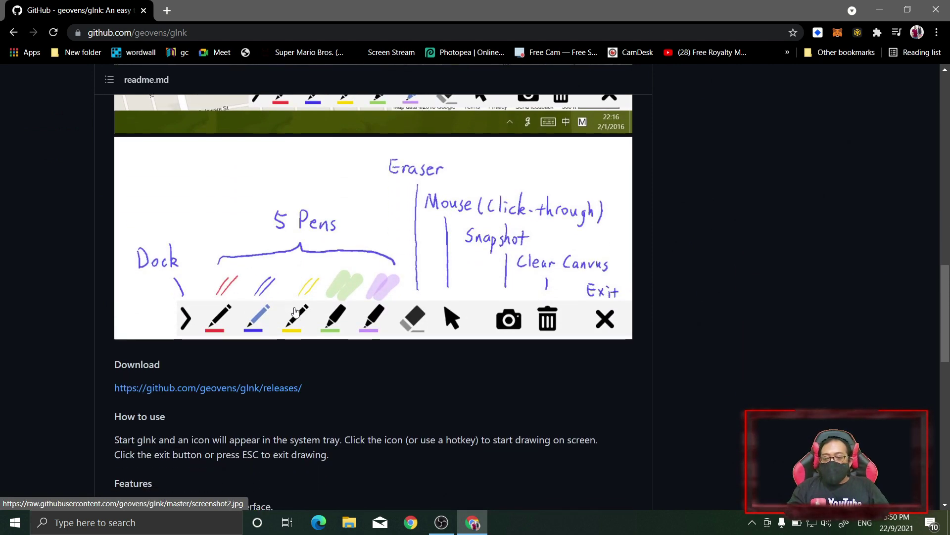
{"action": "scroll", "coordinate": [242, 359], "scroll_direction": "down", "scroll_amount": 7}
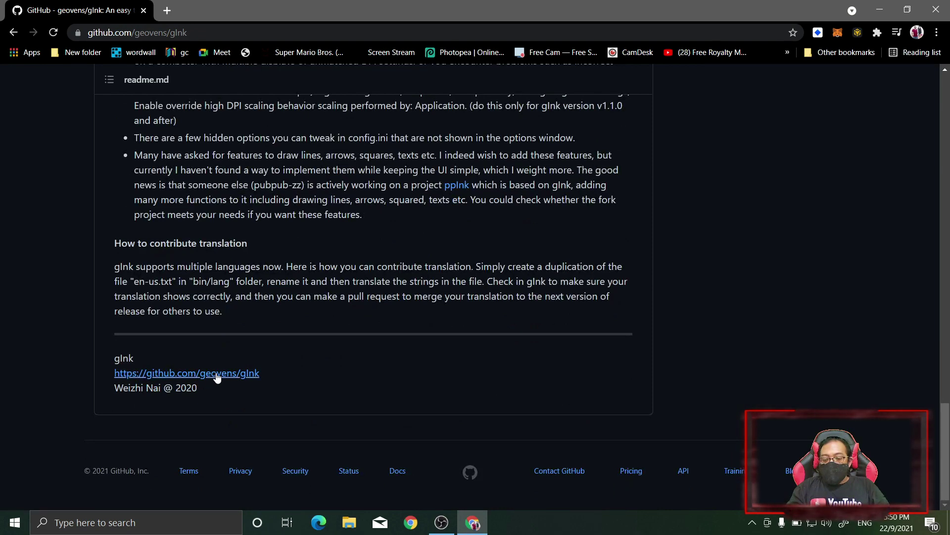
{"action": "scroll", "coordinate": [210, 379], "scroll_direction": "up", "scroll_amount": 6}
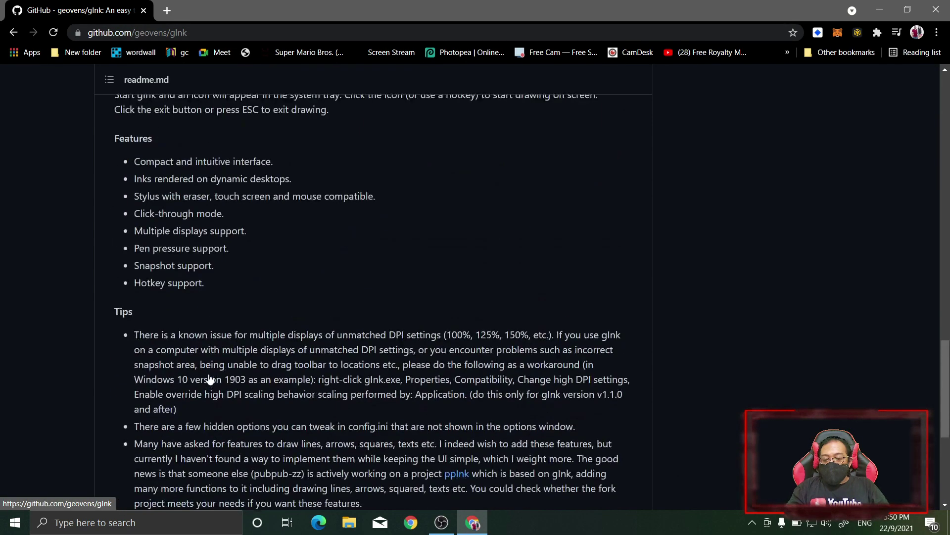
{"action": "scroll", "coordinate": [210, 378], "scroll_direction": "up", "scroll_amount": 5}
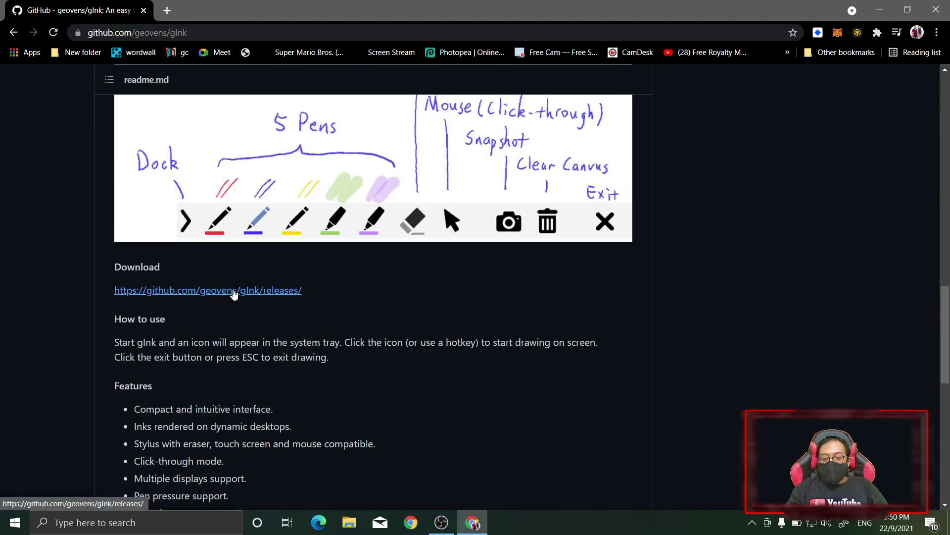
{"action": "left_click", "coordinate": [166, 297]}
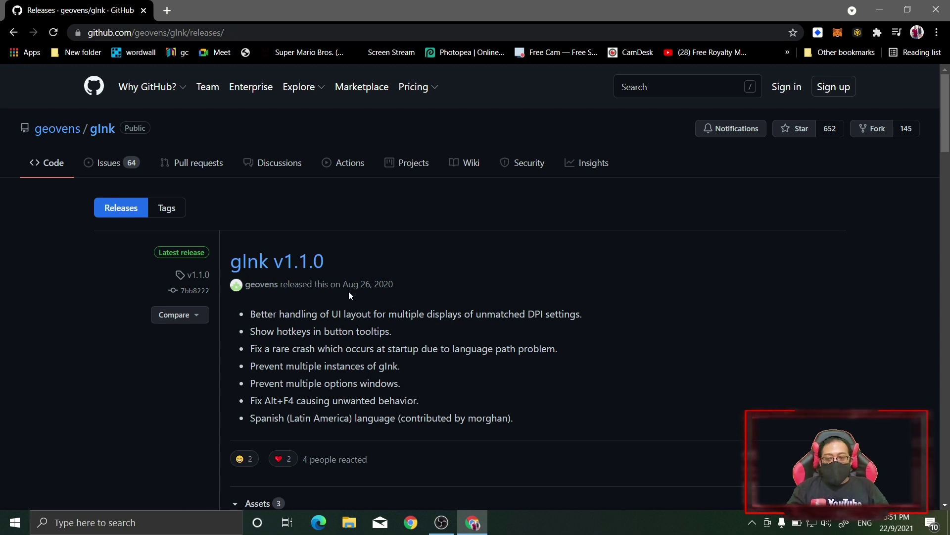
Download gInk_v1.1.0.zip from the assets of the gInk v1.1.0 release and show the file in its folder.
{"action": "scroll", "coordinate": [302, 307], "scroll_direction": "down", "scroll_amount": 2}
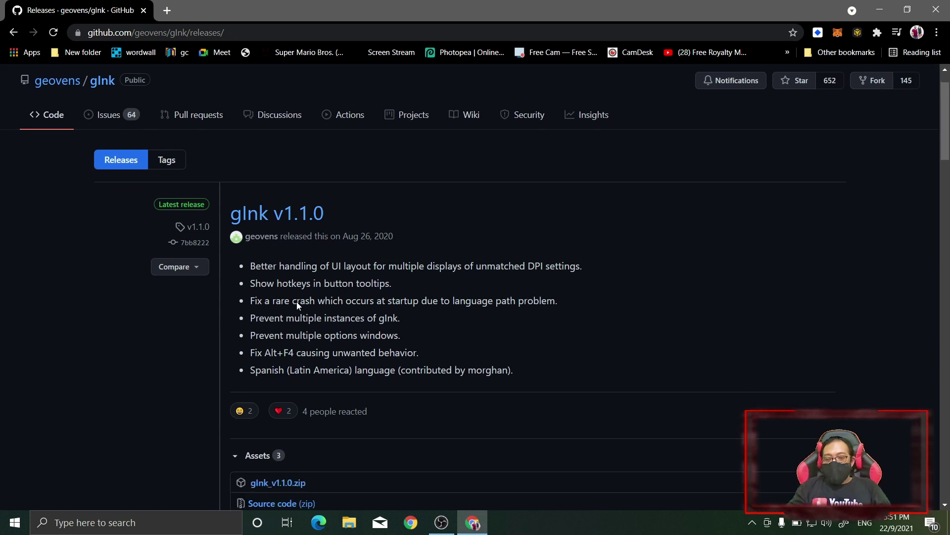
{"action": "scroll", "coordinate": [310, 311], "scroll_direction": "down", "scroll_amount": 4}
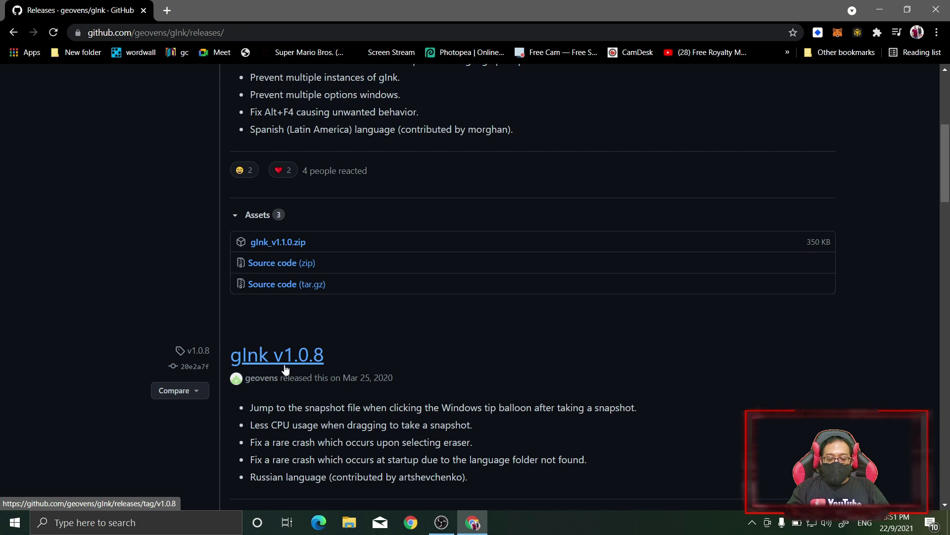
{"action": "scroll", "coordinate": [317, 376], "scroll_direction": "down", "scroll_amount": 5}
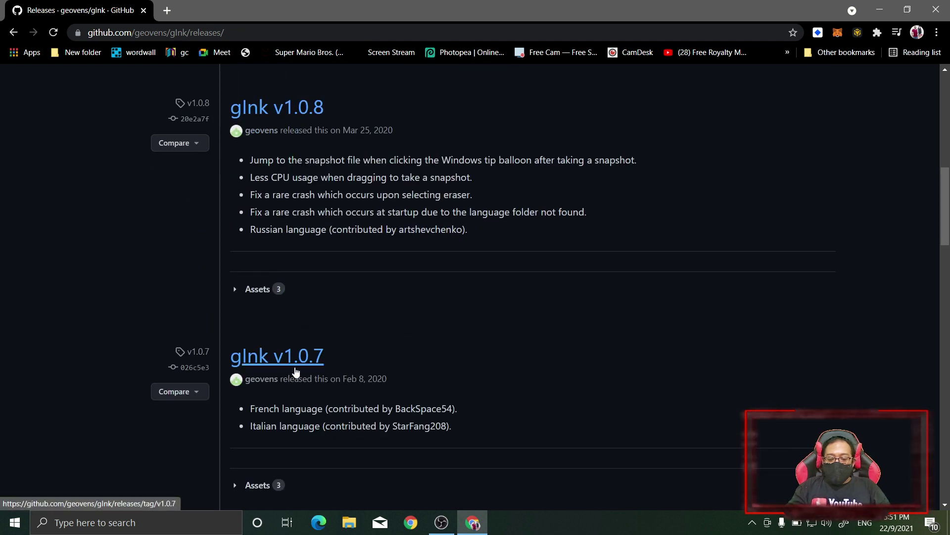
{"action": "scroll", "coordinate": [322, 354], "scroll_direction": "up", "scroll_amount": 7}
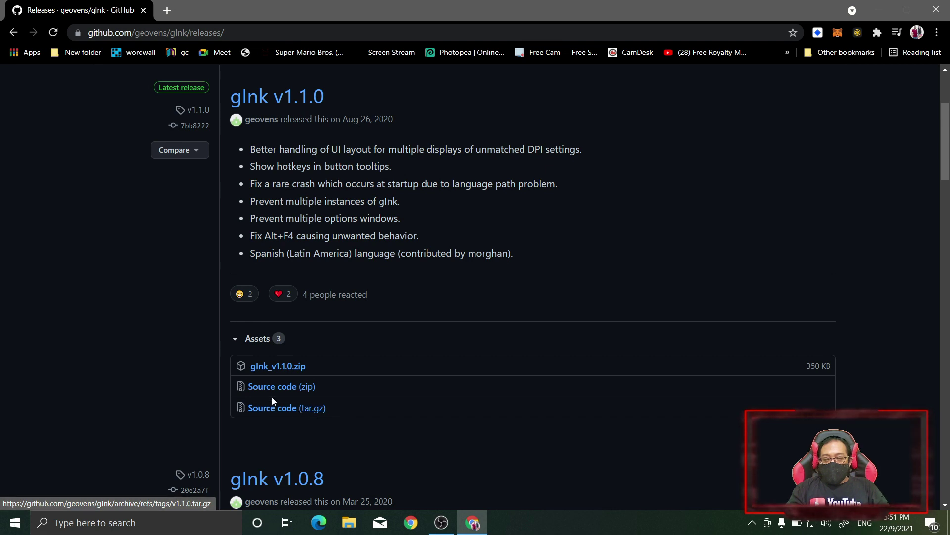
{"action": "left_click", "coordinate": [278, 367]}
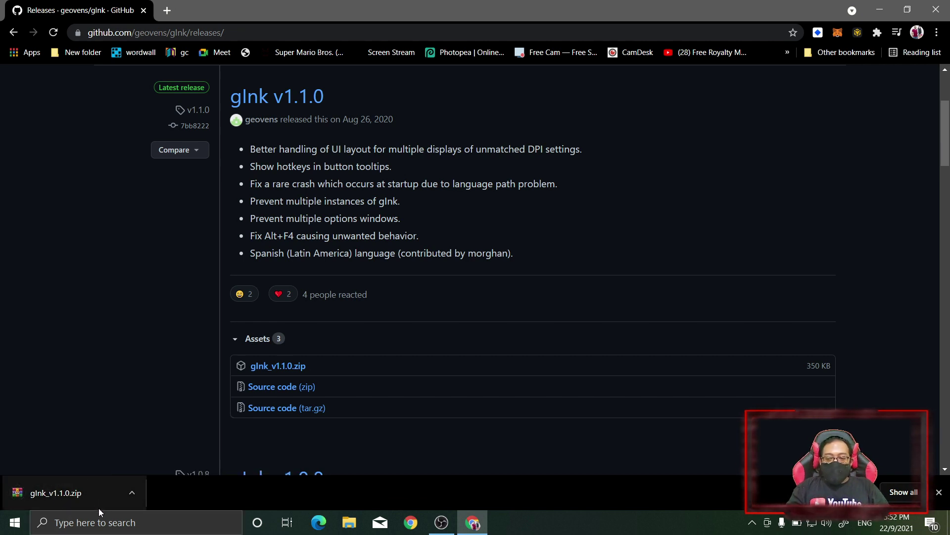
{"action": "right_click", "coordinate": [67, 491]}
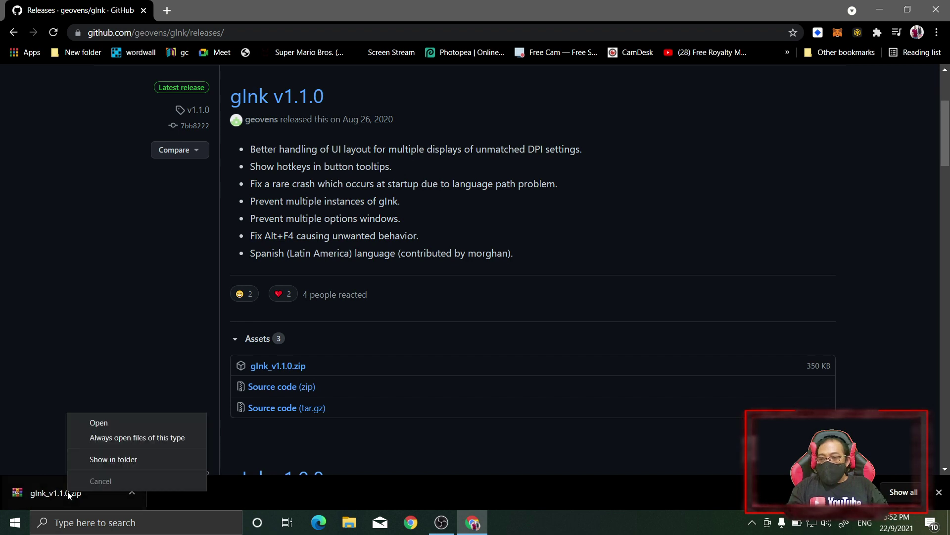
{"action": "left_click", "coordinate": [112, 462]}
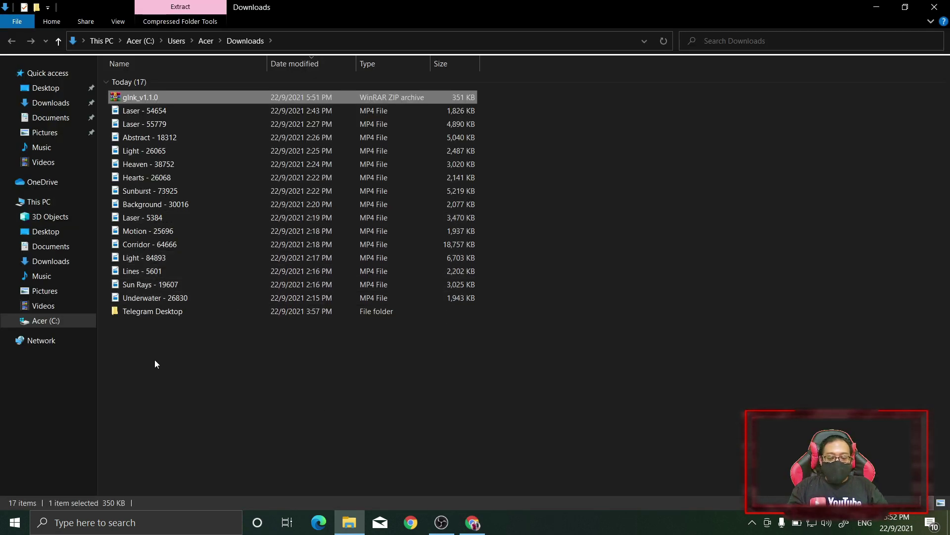
Delete all the MP4 files in Downloads, from Laser - 54654 through Underwater - 26830.
{"action": "left_click", "coordinate": [168, 113]}
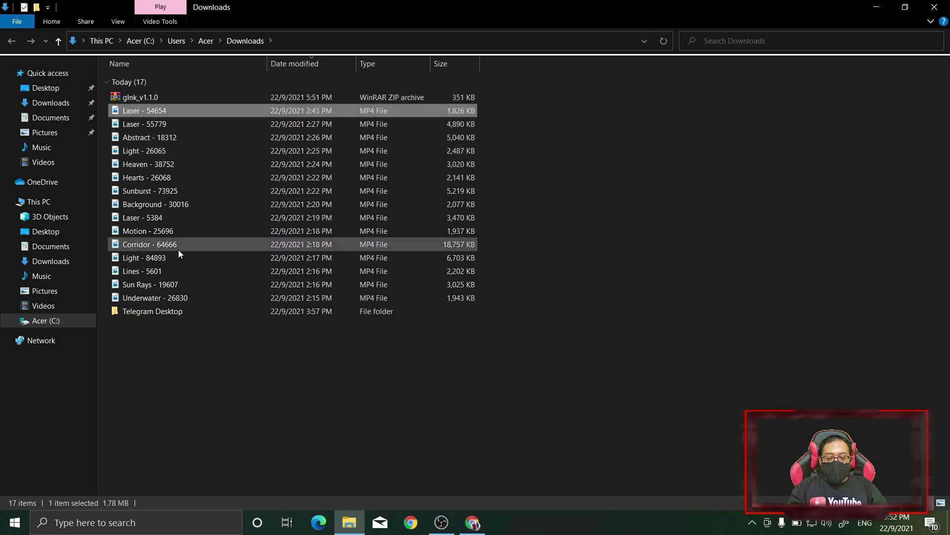
{"action": "left_click", "coordinate": [180, 298], "text": "shift"}
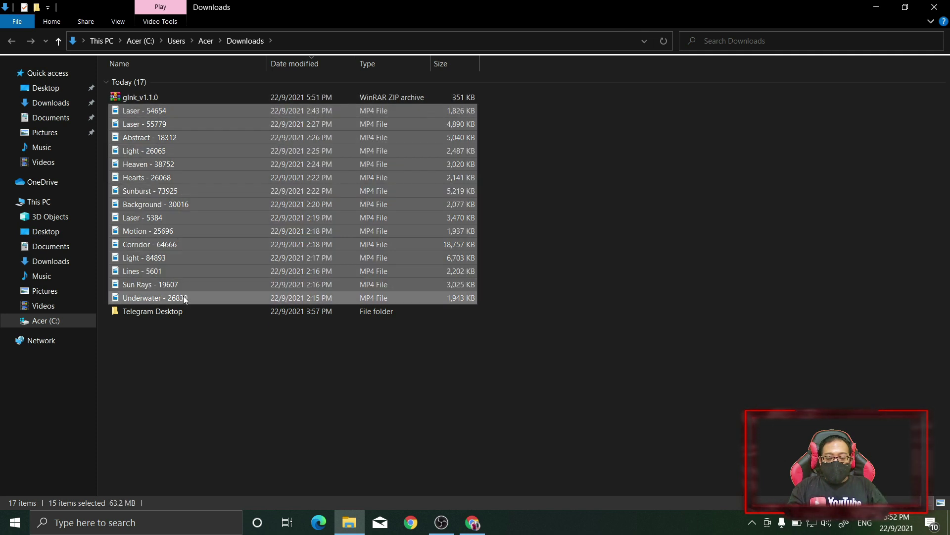
{"action": "key", "text": "Delete"}
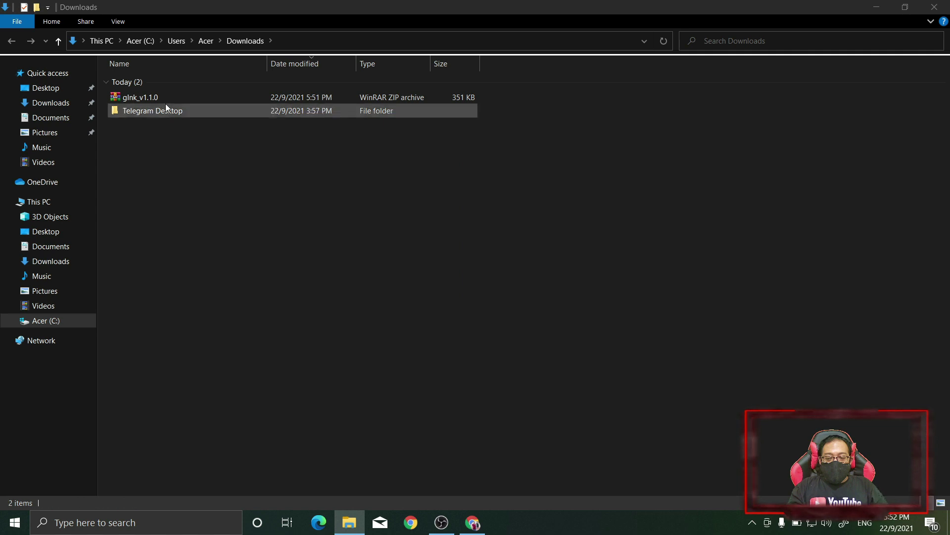
Extract the gInk_v1.1.0 archive into its own gInk_v1.1.0 folder in Downloads.
{"action": "left_click", "coordinate": [165, 99]}
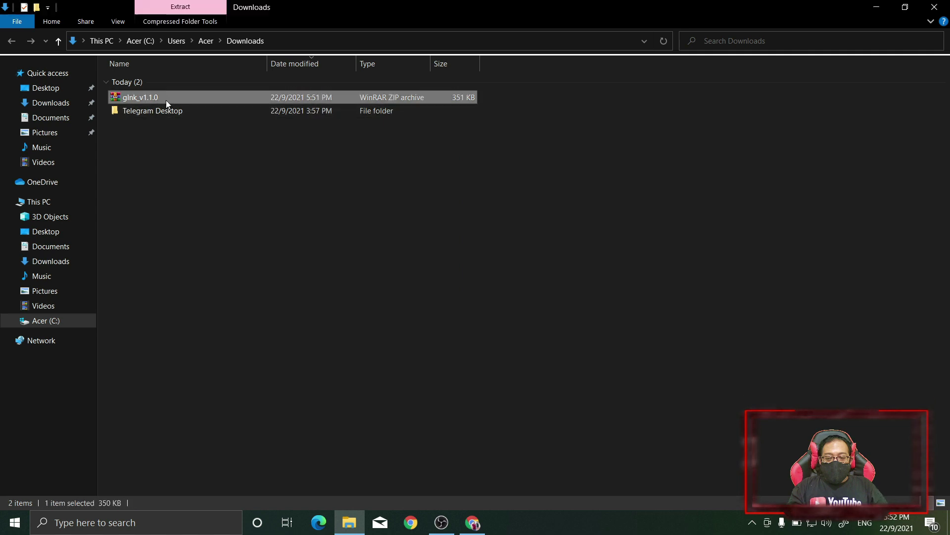
{"action": "right_click", "coordinate": [213, 97]}
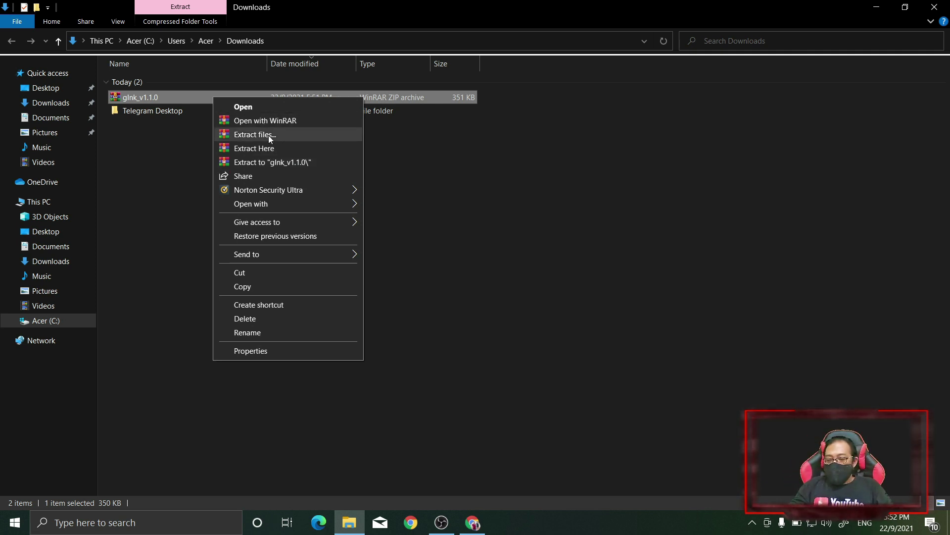
{"action": "right_click", "coordinate": [174, 94]}
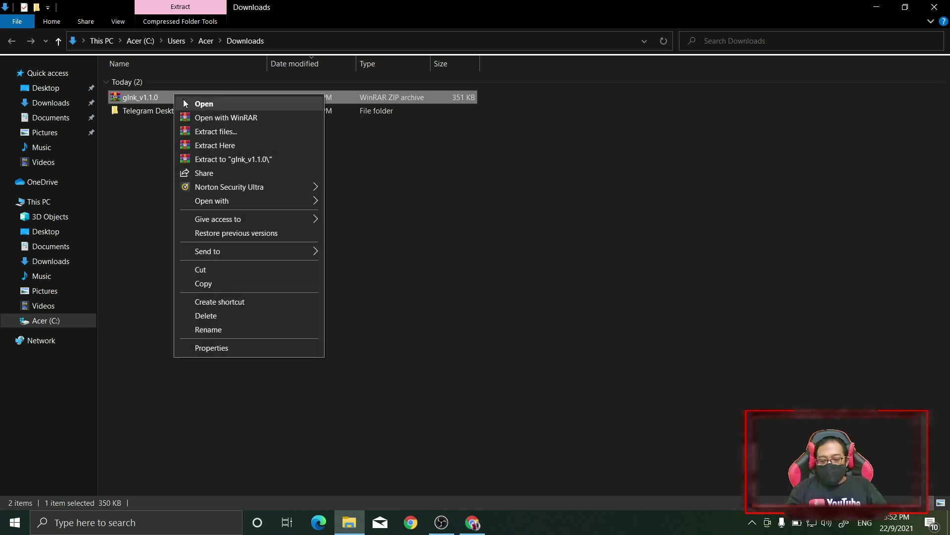
{"action": "left_click", "coordinate": [221, 161]}
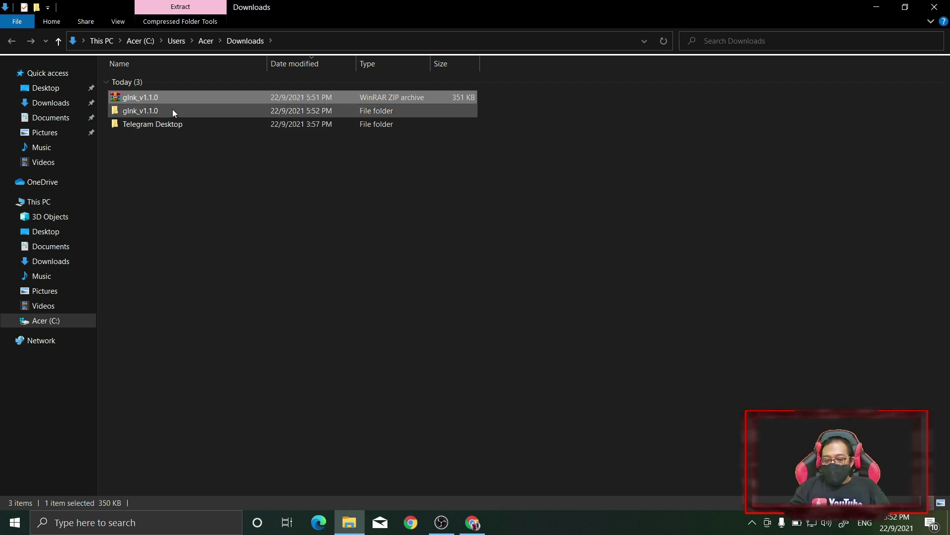
Open the extracted gInk_v1.1.0 folder, examine the contents of its inner folder, and return to the outer folder.
{"action": "left_click", "coordinate": [144, 114]}
{"action": "double_click", "coordinate": [144, 113]}
{"action": "left_click", "coordinate": [144, 78]}
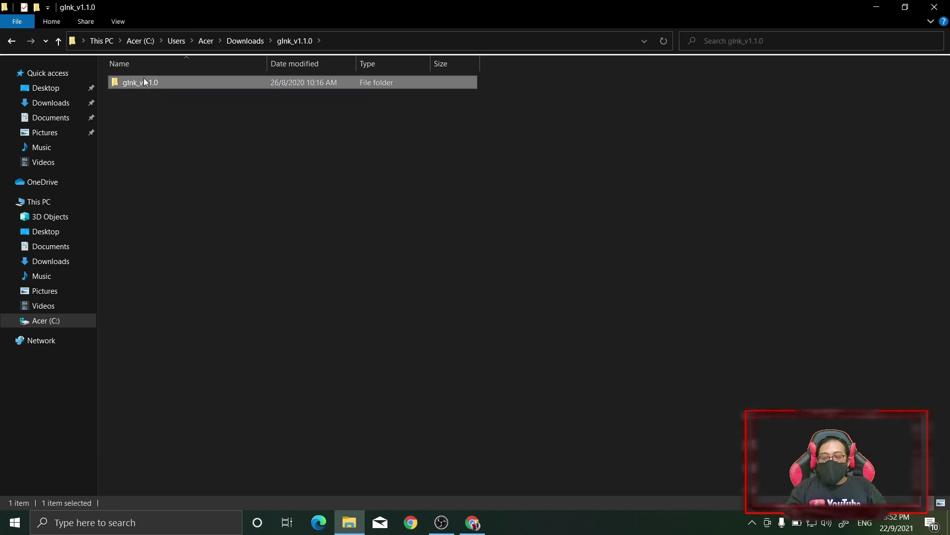
{"action": "double_click", "coordinate": [144, 81]}
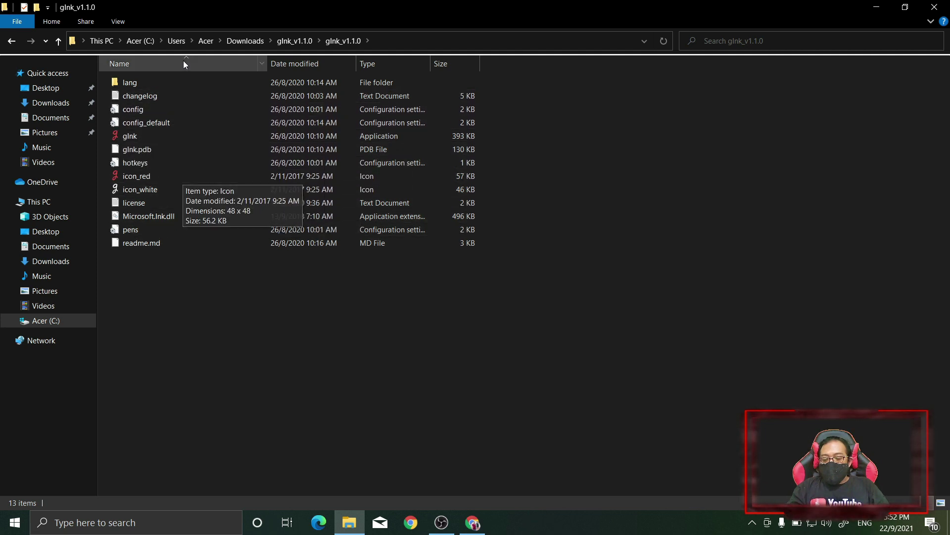
{"action": "left_click", "coordinate": [11, 41]}
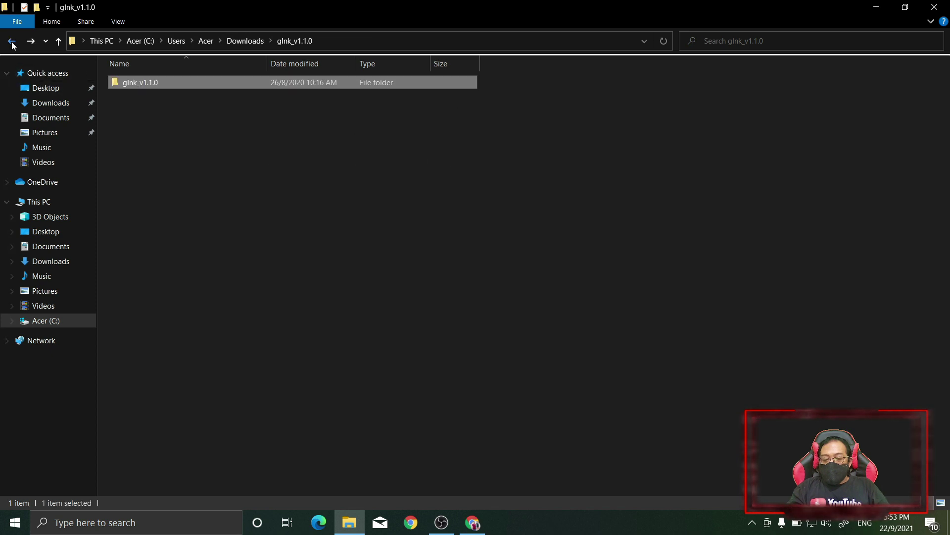
Cut the inner gInk_v1.1.0 folder, go to Documents, and open the nested gInk_v1.1.0 folder that holds the program files.
{"action": "right_click", "coordinate": [167, 86]}
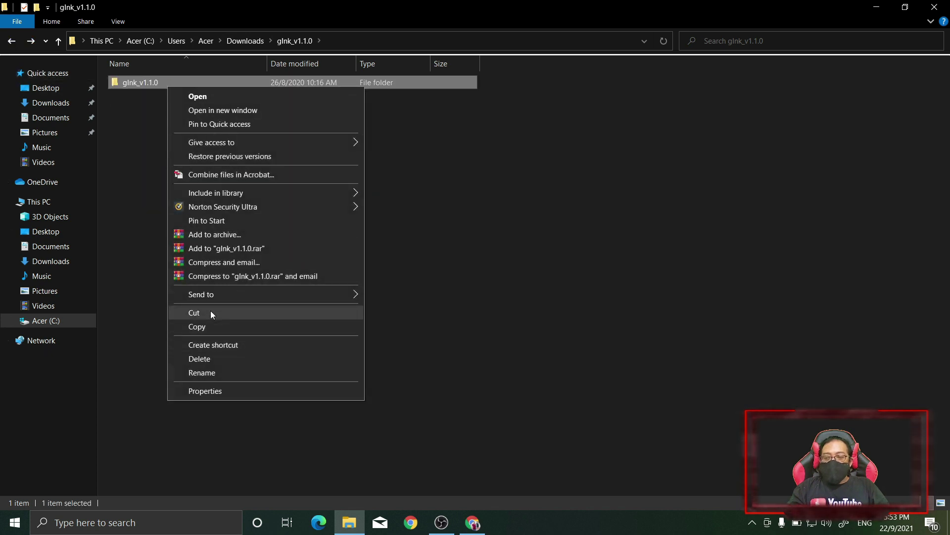
{"action": "left_click", "coordinate": [210, 312]}
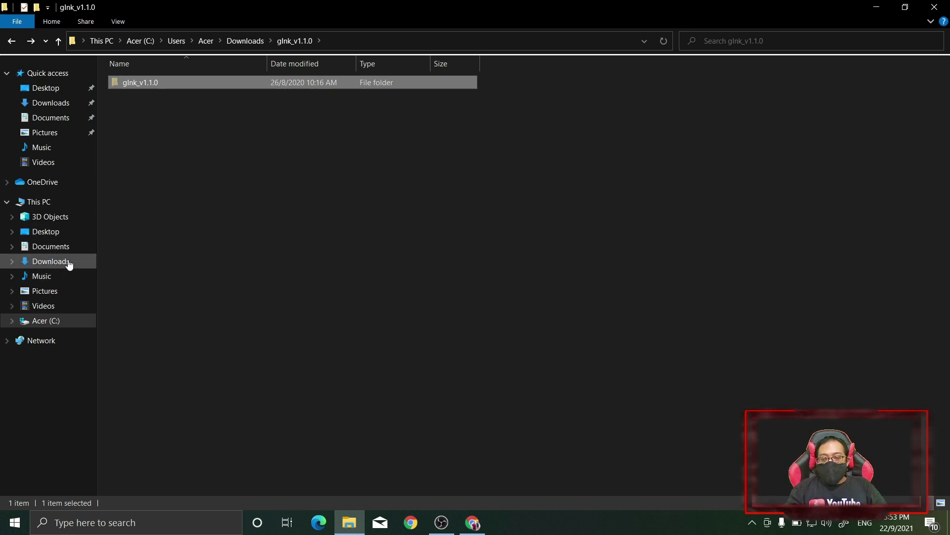
{"action": "left_click", "coordinate": [51, 247]}
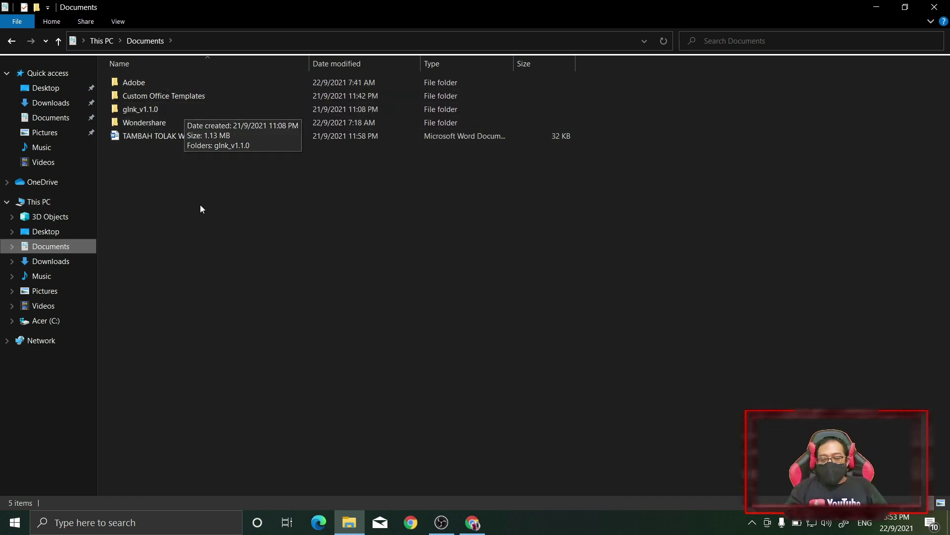
{"action": "double_click", "coordinate": [203, 111]}
{"action": "double_click", "coordinate": [159, 85]}
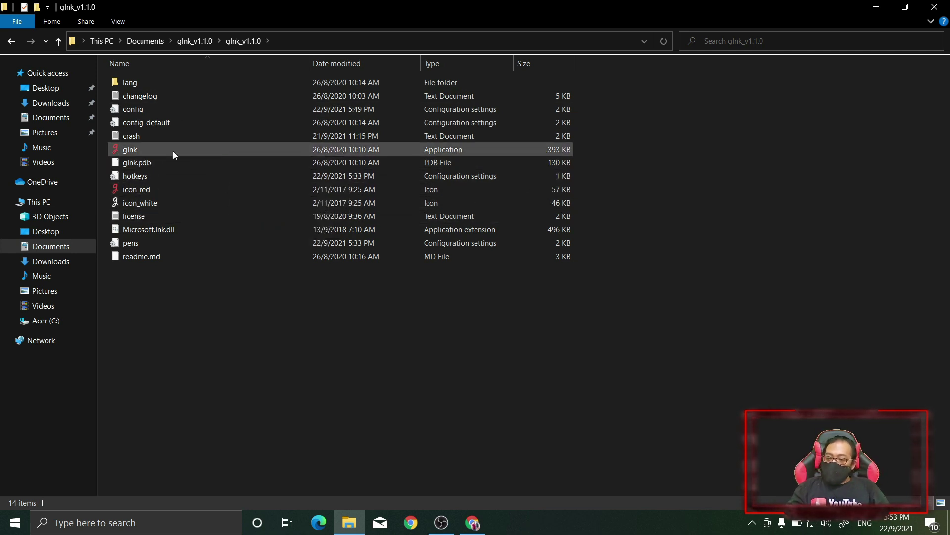
Display the program files as large thumbnails and select the gInk application.
{"action": "scroll", "coordinate": [248, 236], "scroll_direction": "up", "scroll_amount": 3, "text": "ctrl"}
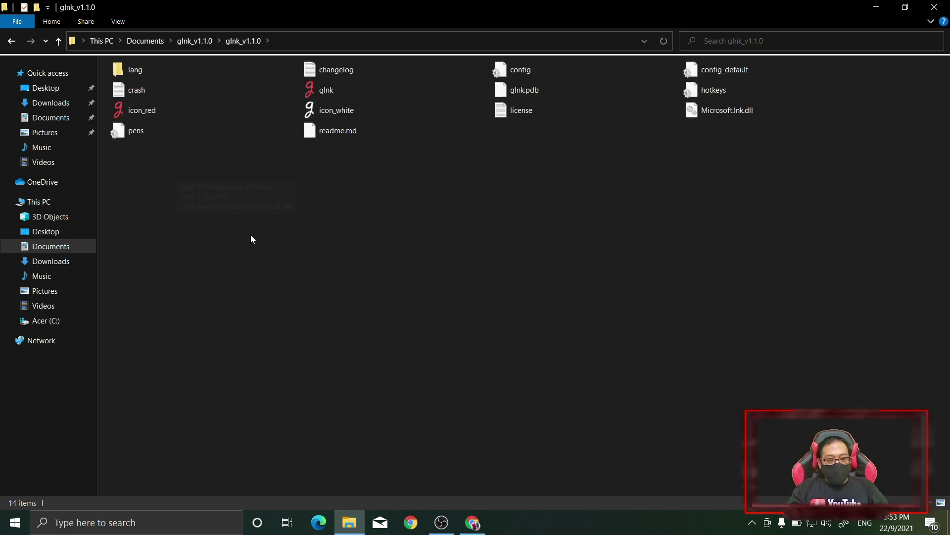
{"action": "scroll", "coordinate": [417, 246], "scroll_direction": "up", "scroll_amount": 1, "text": "ctrl"}
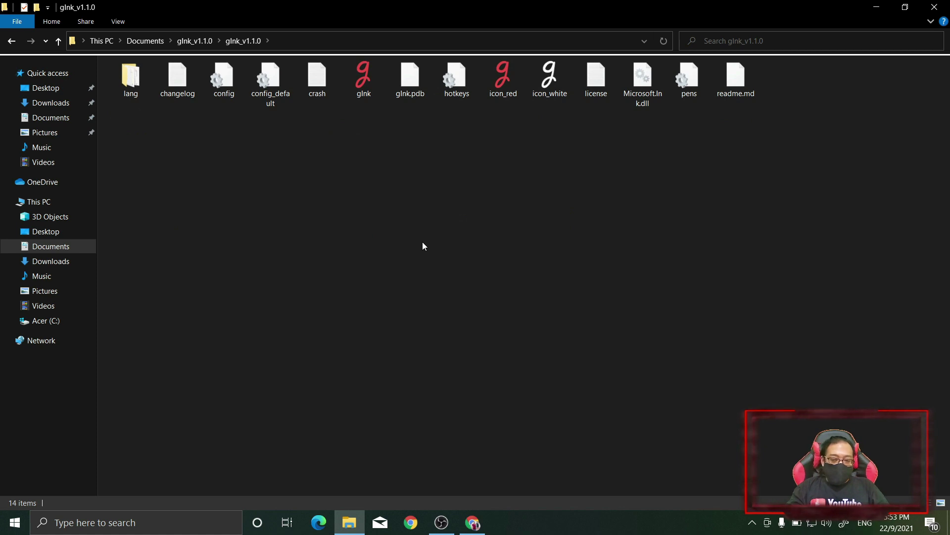
{"action": "left_click", "coordinate": [941, 503]}
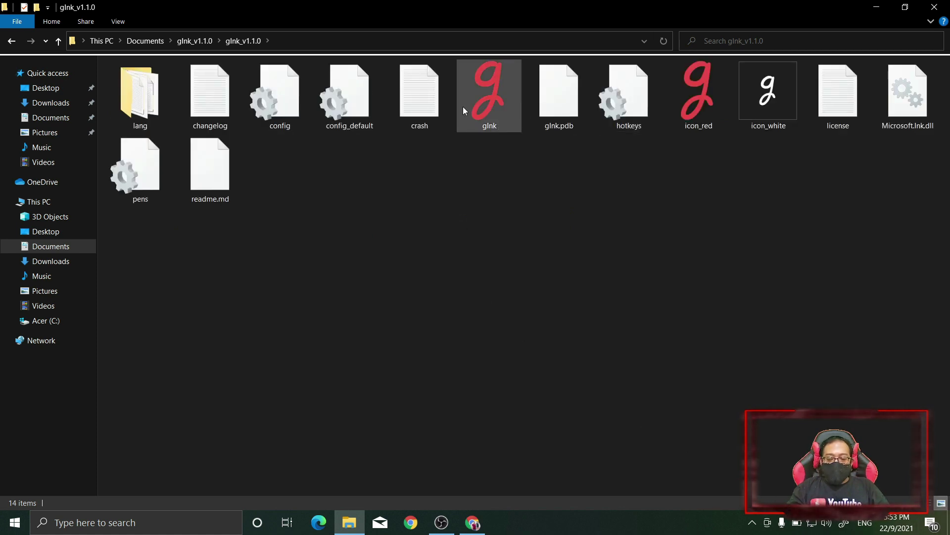
{"action": "left_click", "coordinate": [477, 105]}
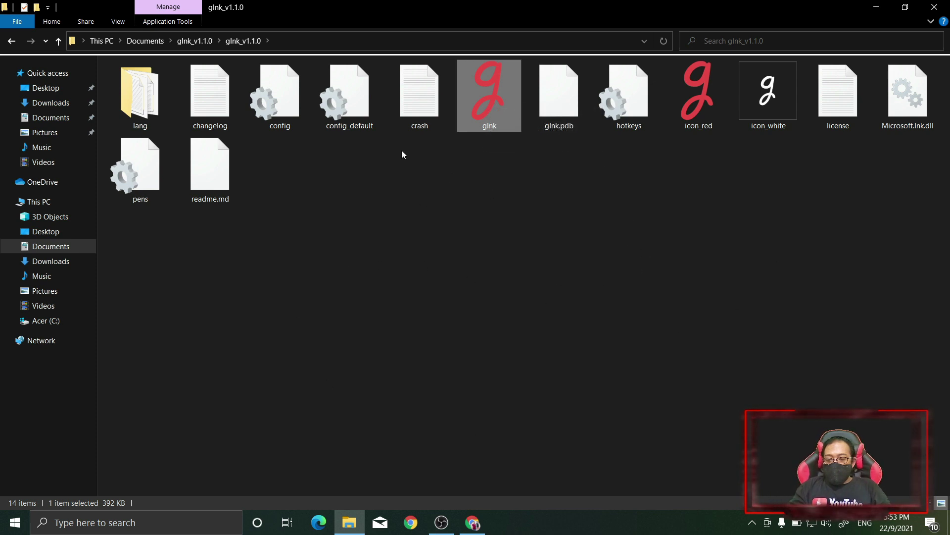
Minimize the folder window, close the GitHub releases browser window, and look for gInk among the hidden notification-area icons.
{"action": "left_click", "coordinate": [877, 7]}
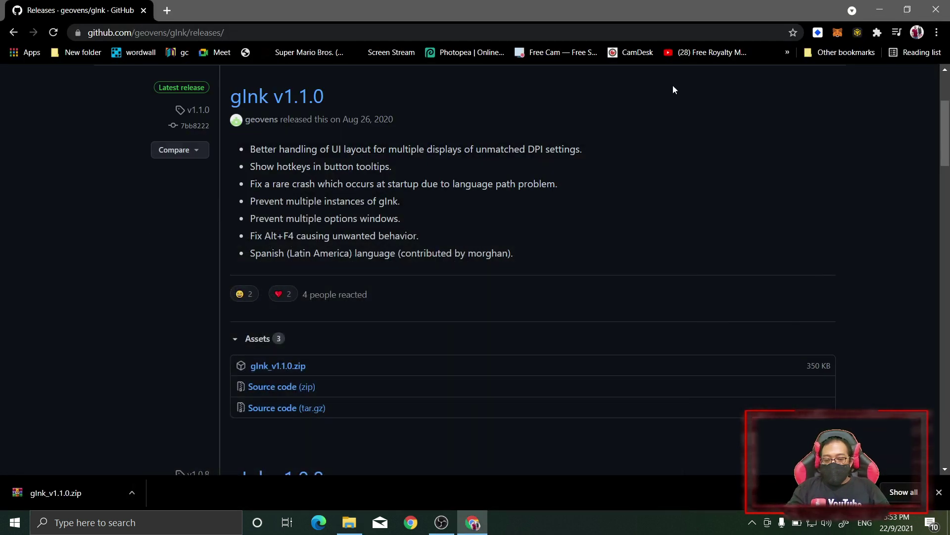
{"action": "left_click", "coordinate": [936, 10]}
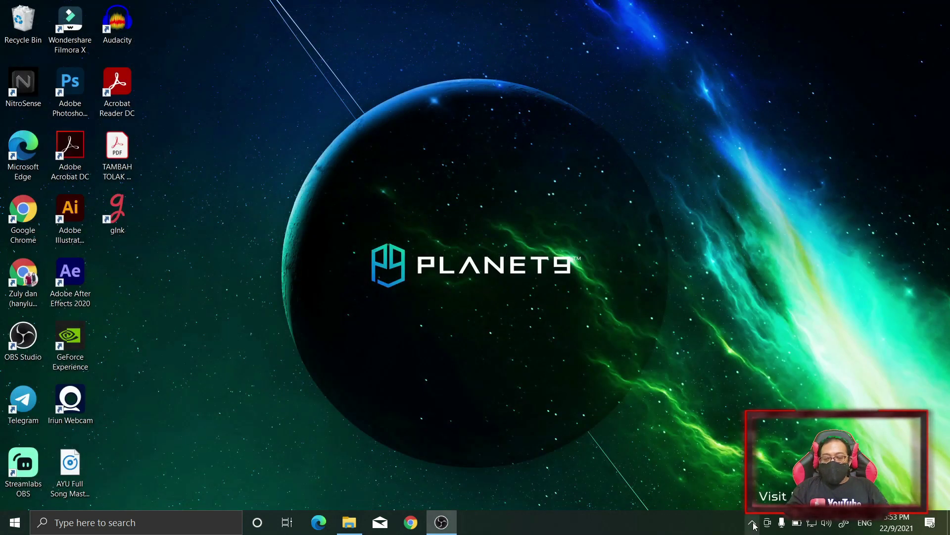
{"action": "left_click", "coordinate": [754, 524]}
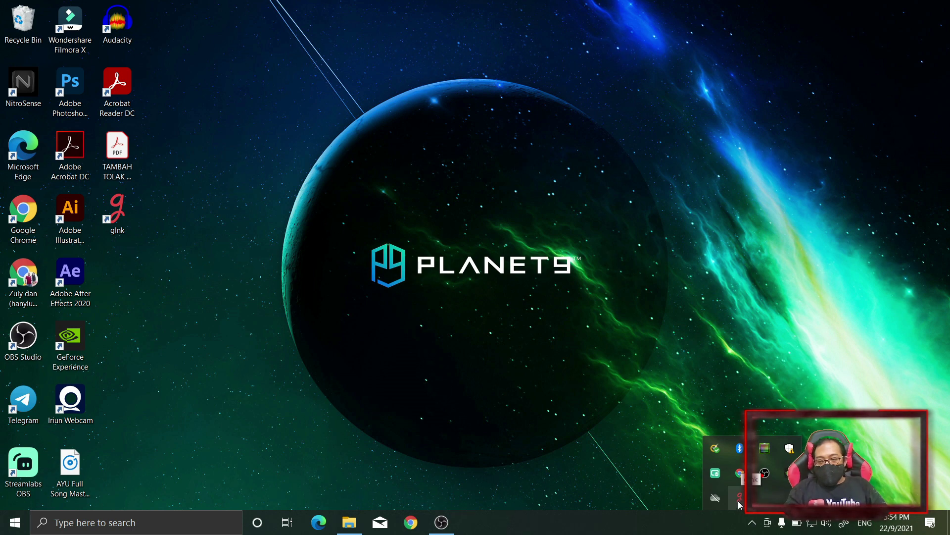
{"action": "left_click", "coordinate": [403, 338]}
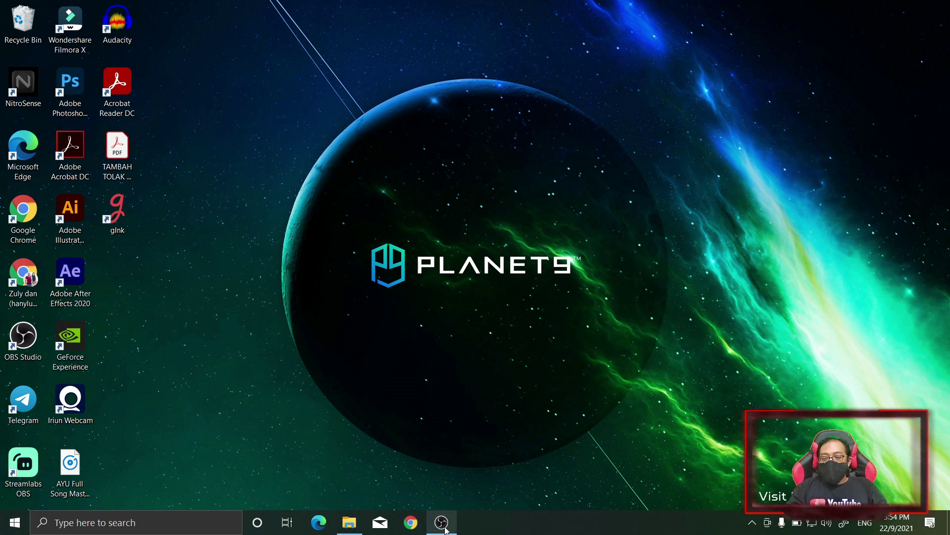
Bring back the gInk_v1.1.0 folder window and launch the gInk application.
{"action": "left_click", "coordinate": [349, 522]}
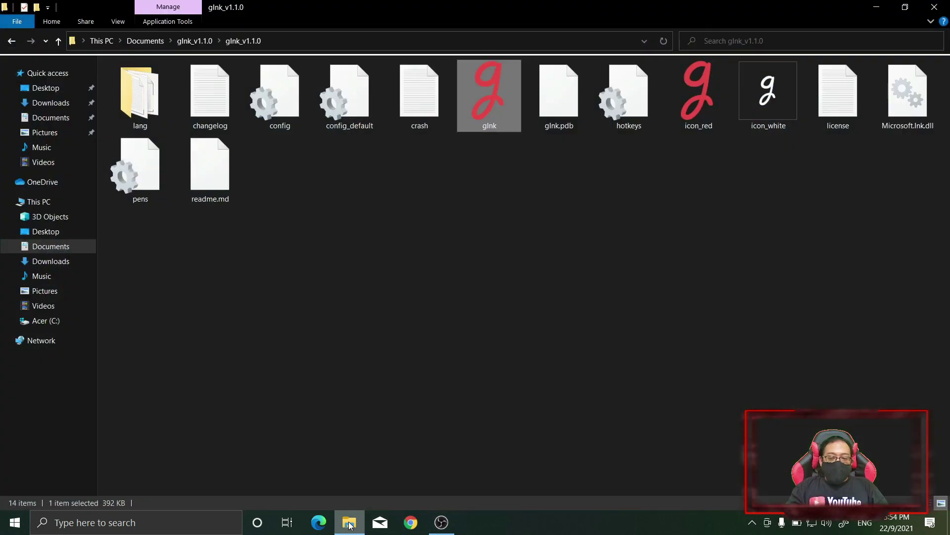
{"action": "left_click", "coordinate": [602, 310]}
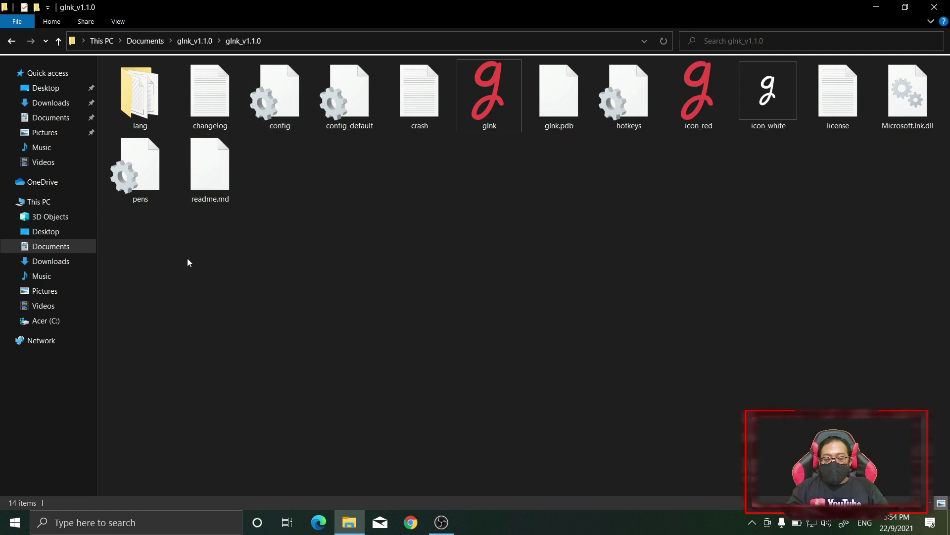
{"action": "double_click", "coordinate": [480, 97]}
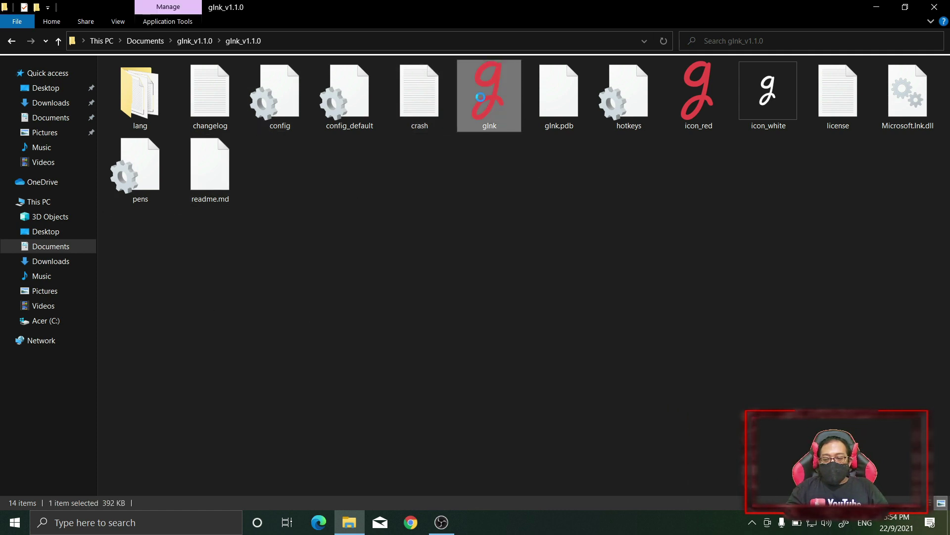
View the gInk application's Send to option for creating a desktop shortcut, then minimize the folder and inspect the existing gInk desktop shortcut.
{"action": "right_click", "coordinate": [480, 97]}
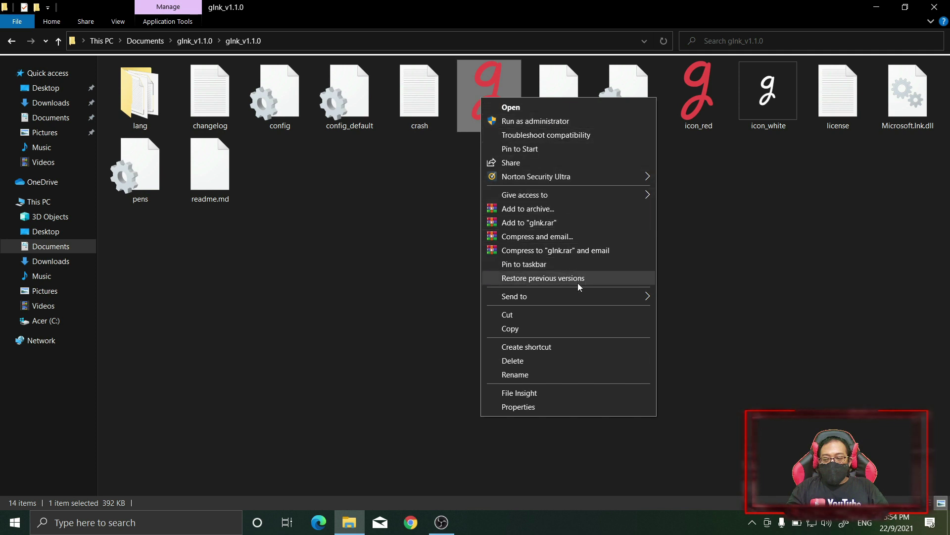
{"action": "mouse_move", "coordinate": [578, 295]}
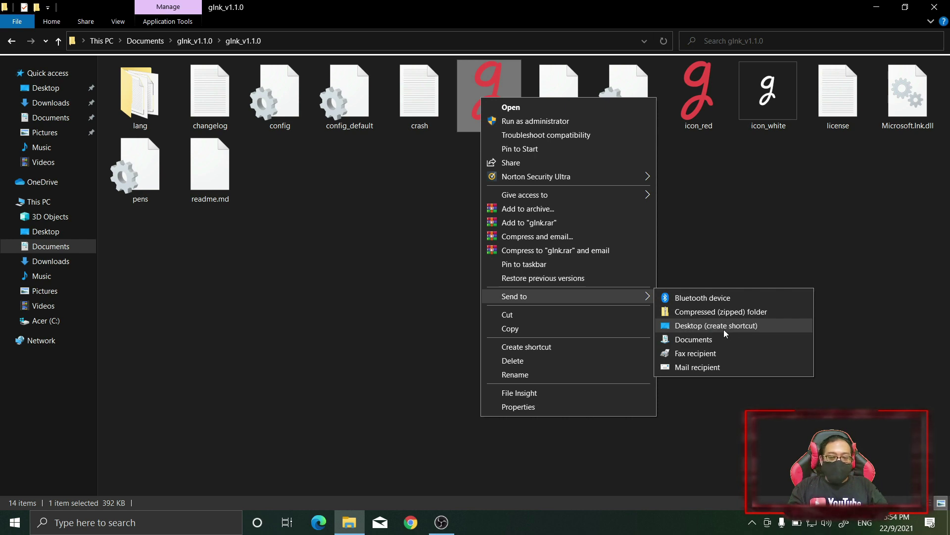
{"action": "left_click", "coordinate": [877, 7]}
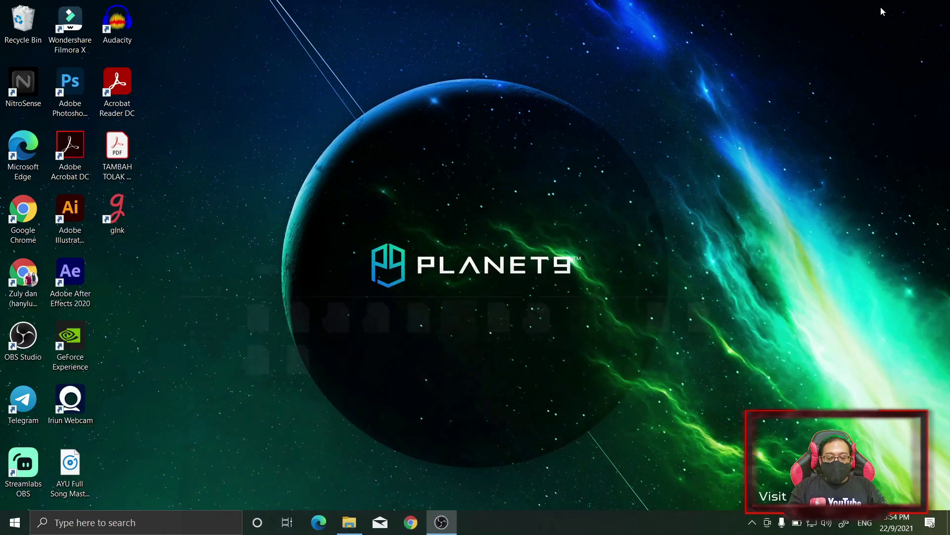
{"action": "left_click", "coordinate": [124, 214]}
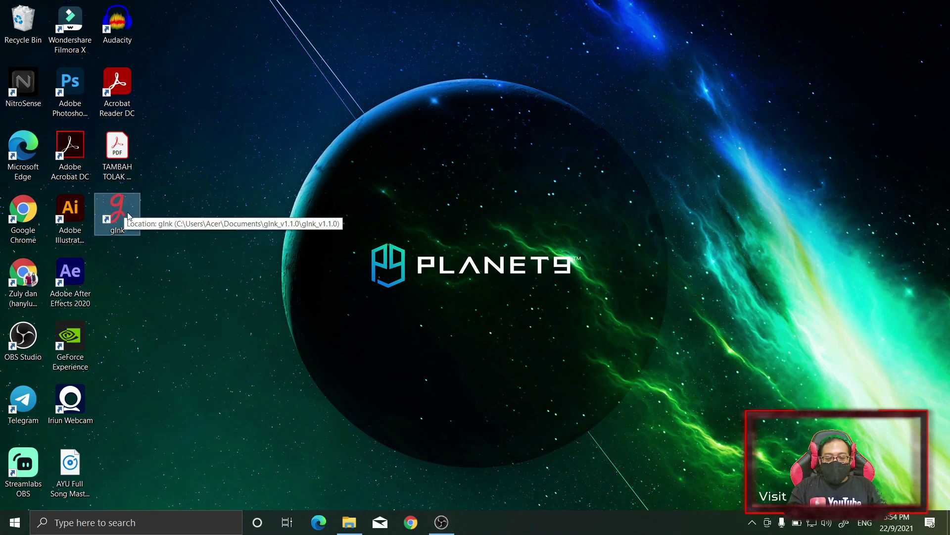
Start gInk's drawing mode from the hidden notification-area icons, examine its pen toolbar, and exit drawing.
{"action": "left_click", "coordinate": [750, 524]}
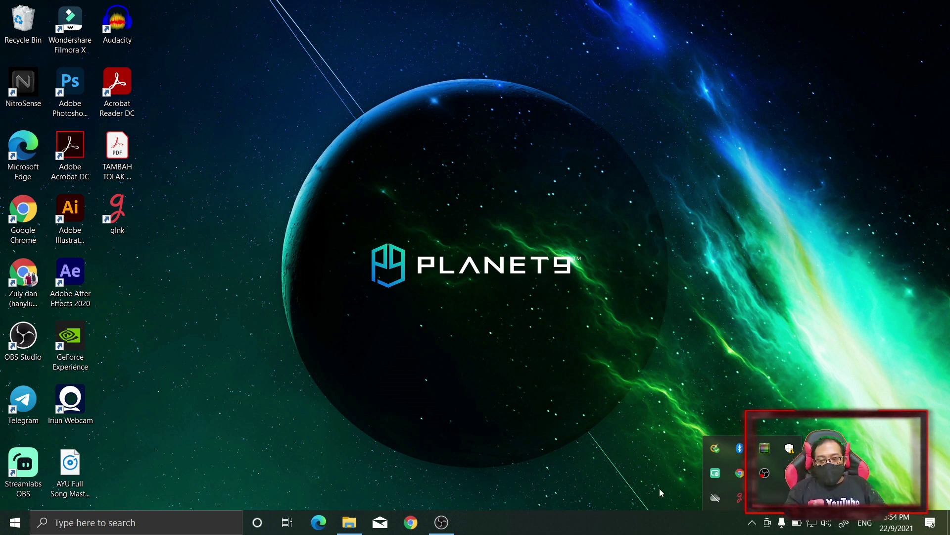
{"action": "left_click", "coordinate": [740, 497]}
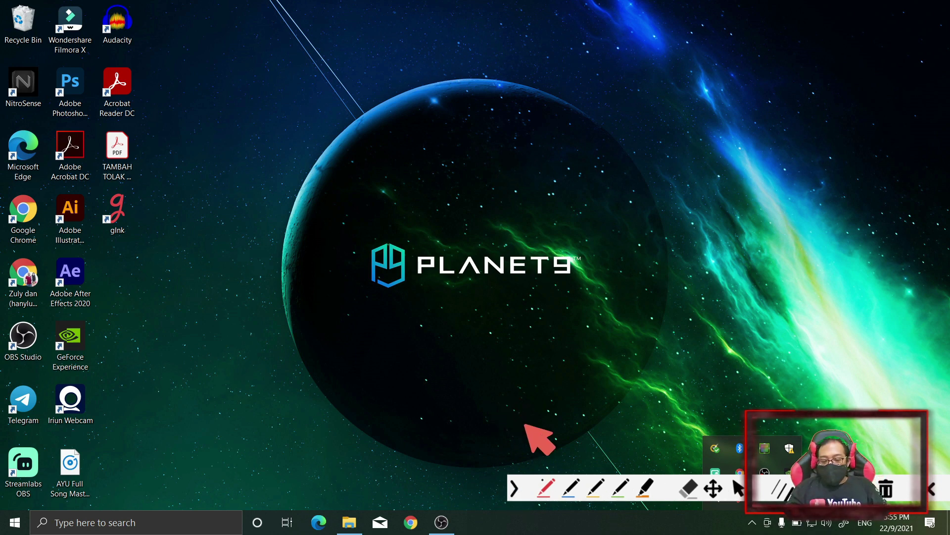
{"action": "left_click", "coordinate": [616, 494]}
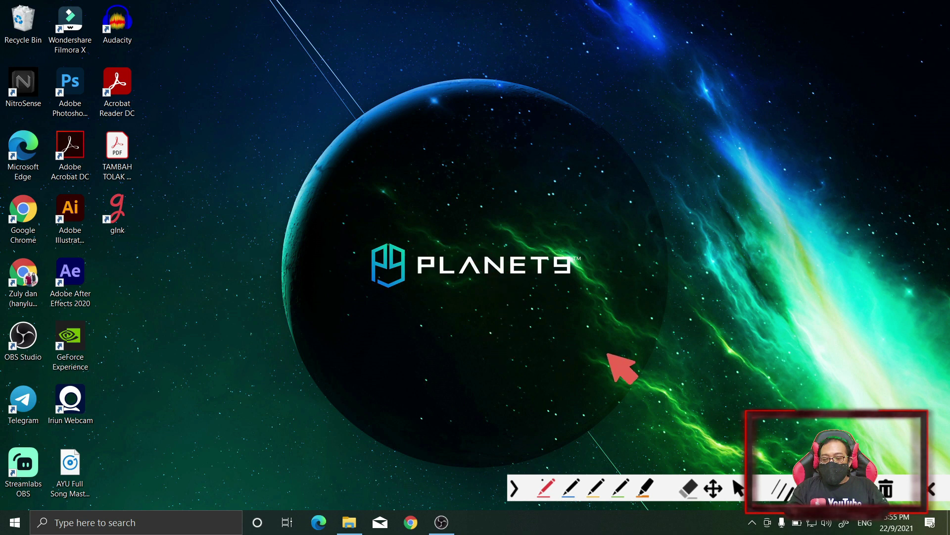
{"action": "left_click", "coordinate": [569, 489]}
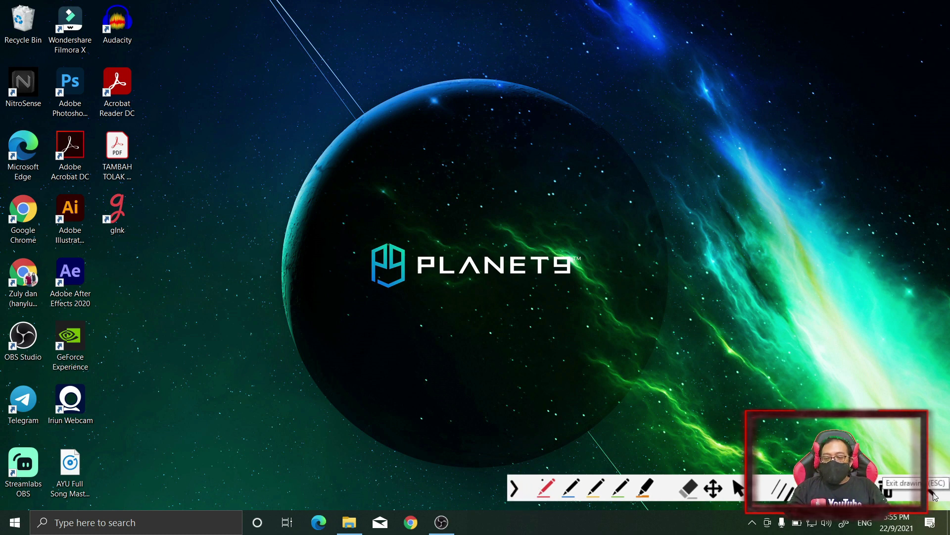
{"action": "left_click", "coordinate": [934, 490]}
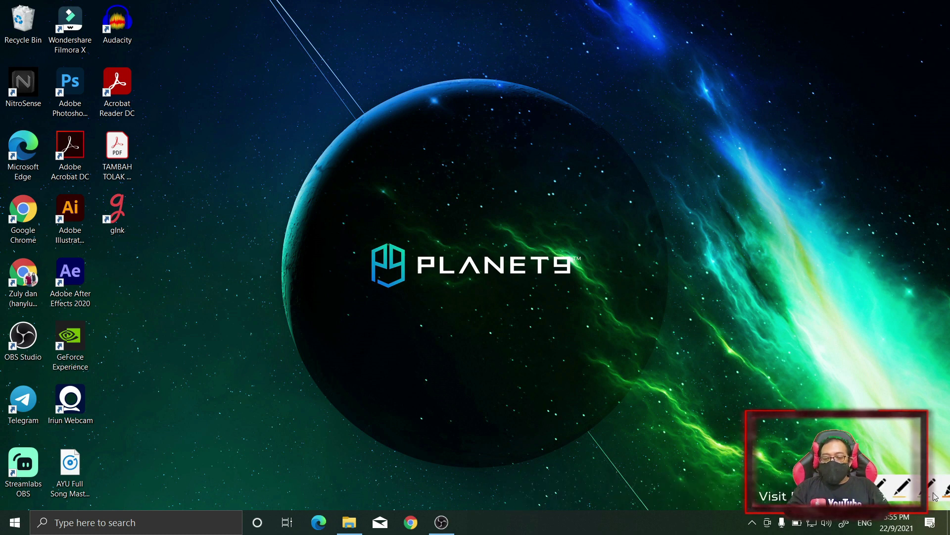
Open gInk's Options from its notification-area icon and examine the General settings, toggling the pen width panel's checkbox.
{"action": "left_click", "coordinate": [753, 525]}
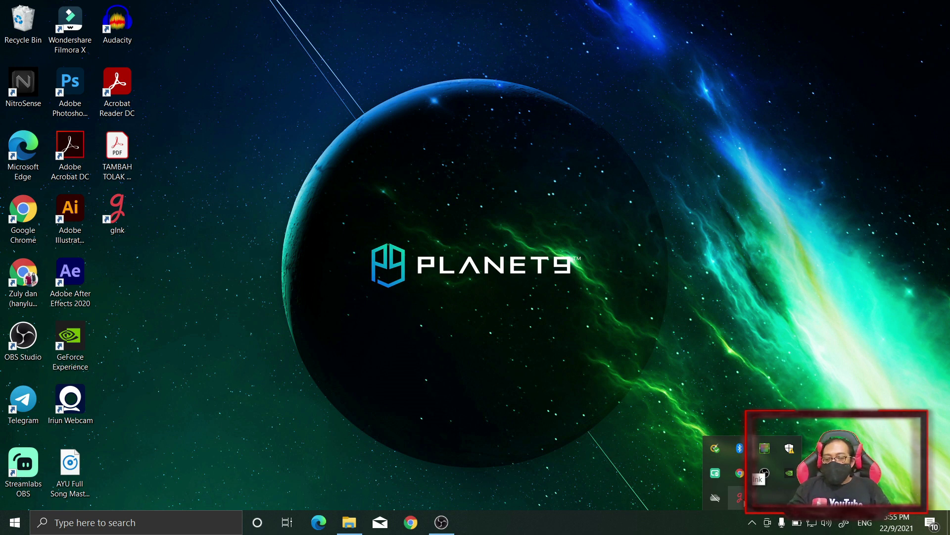
{"action": "right_click", "coordinate": [740, 497]}
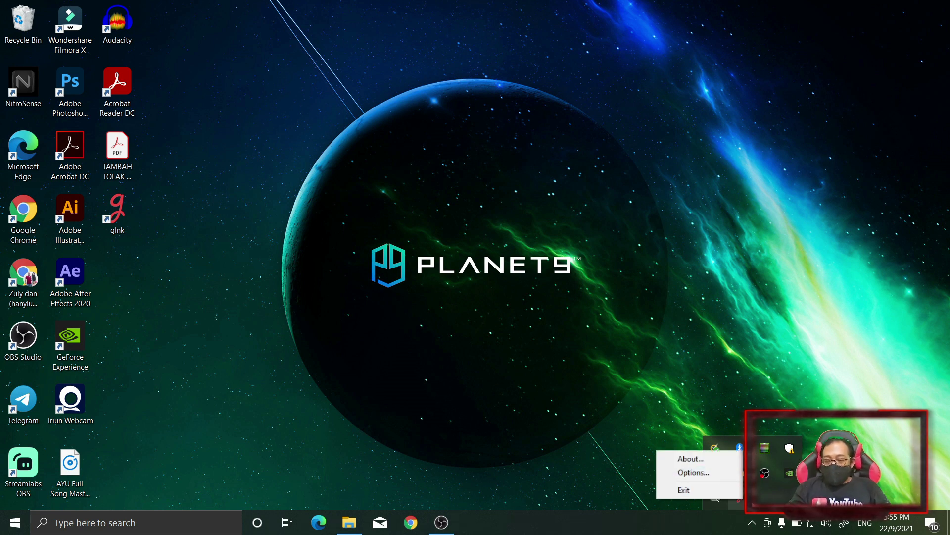
{"action": "left_click", "coordinate": [708, 473]}
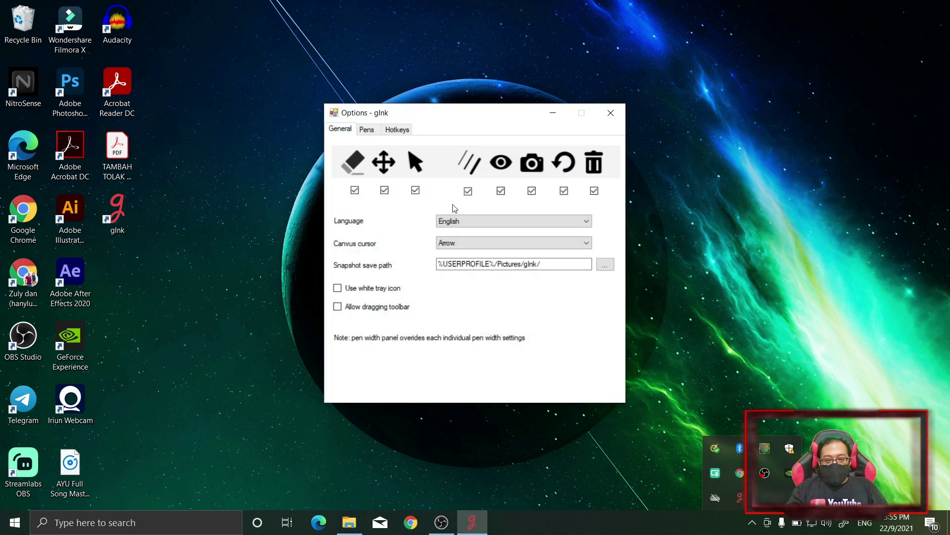
{"action": "left_click", "coordinate": [468, 191]}
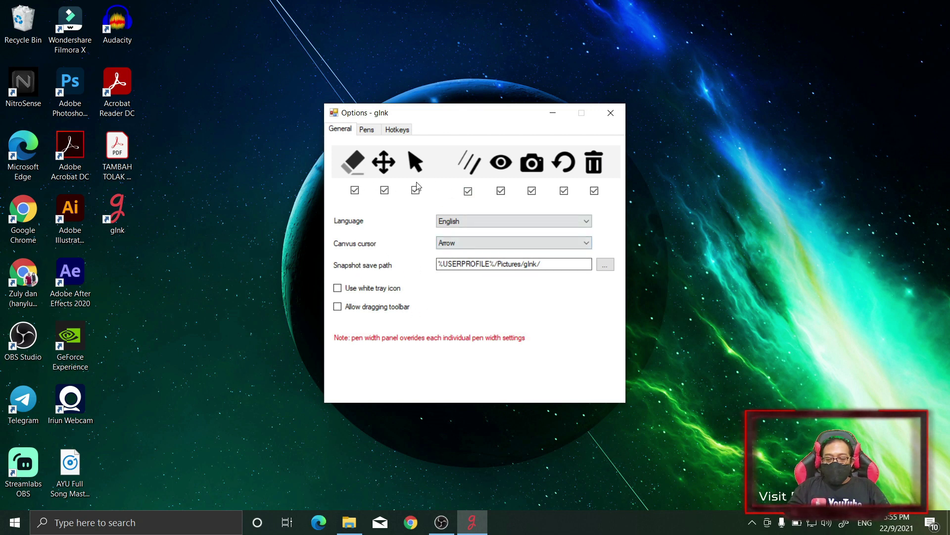
Examine the pen settings for visibility, alpha and width, and view Pen 3's color choices without changing the color.
{"action": "left_click", "coordinate": [367, 130]}
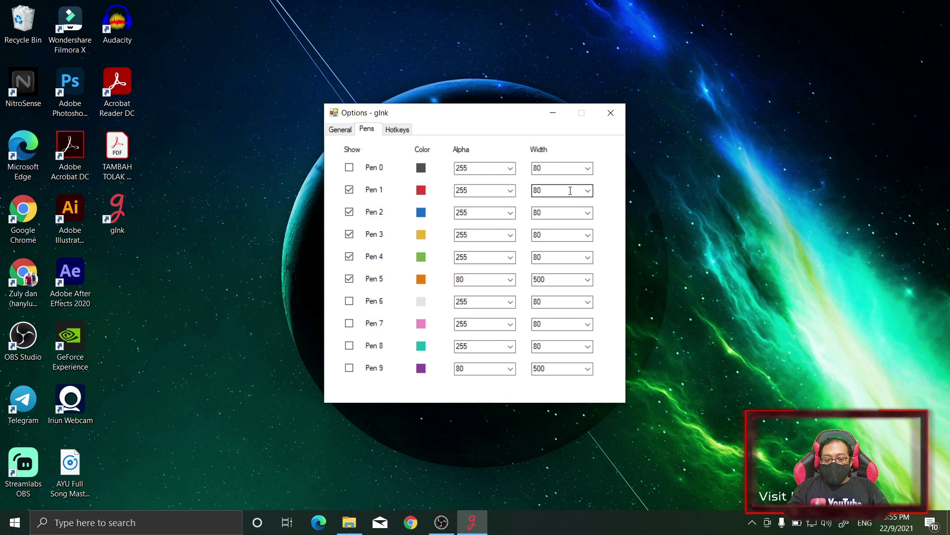
{"action": "left_click", "coordinate": [421, 236]}
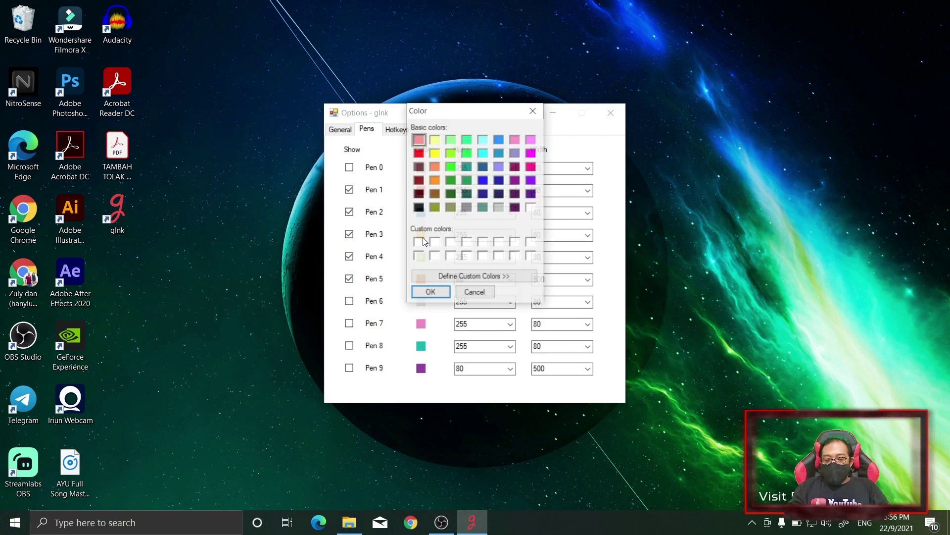
{"action": "left_click", "coordinate": [485, 296]}
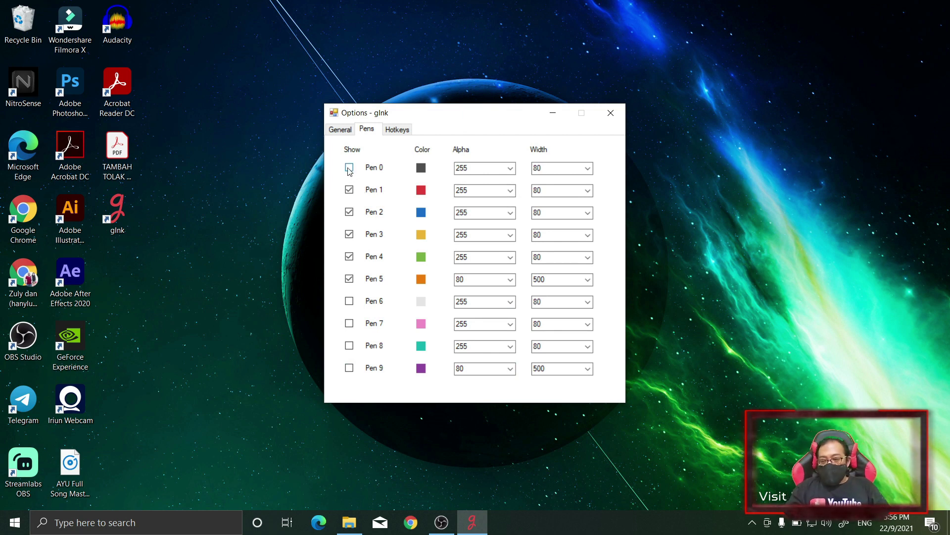
Examine gInk's hotkey assignments for the pens and drawing tools, comparing them with the pen list.
{"action": "left_click", "coordinate": [398, 130]}
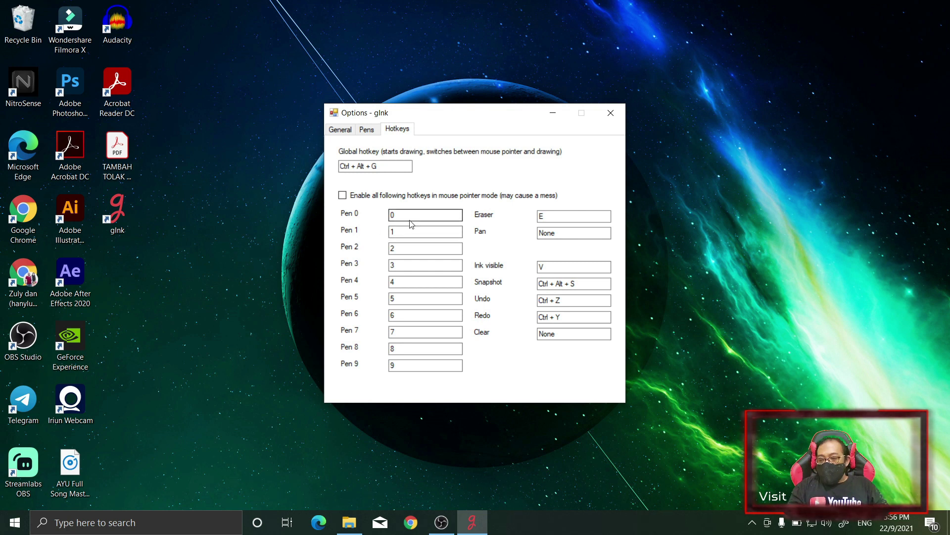
{"action": "left_click", "coordinate": [365, 132]}
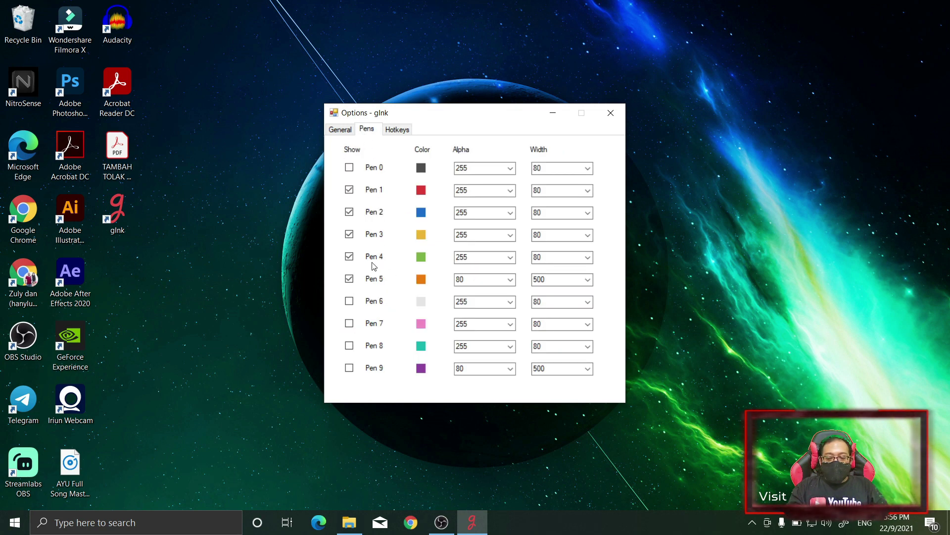
{"action": "left_click", "coordinate": [396, 133]}
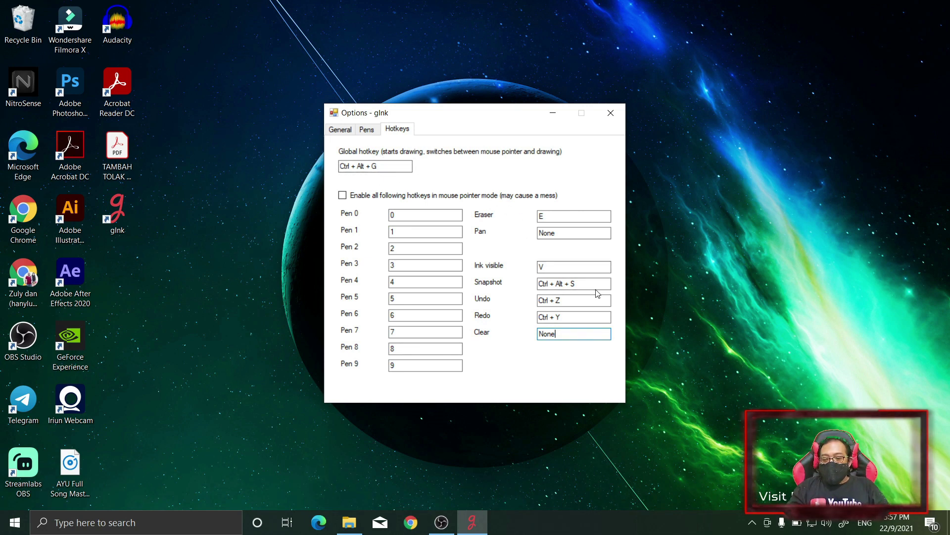
Close the Options window and start gInk's drawing mode from the hidden notification-area icons.
{"action": "left_click", "coordinate": [752, 522]}
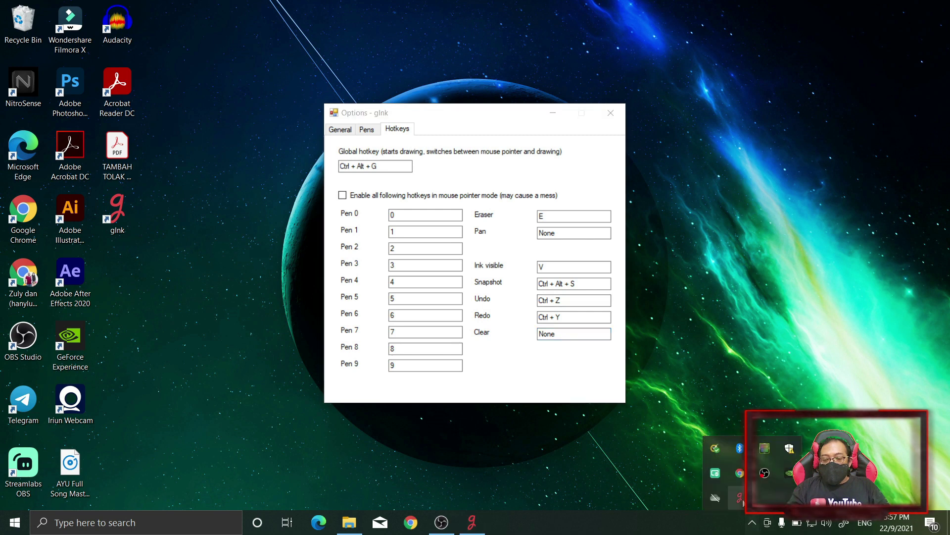
{"action": "left_click", "coordinate": [611, 114]}
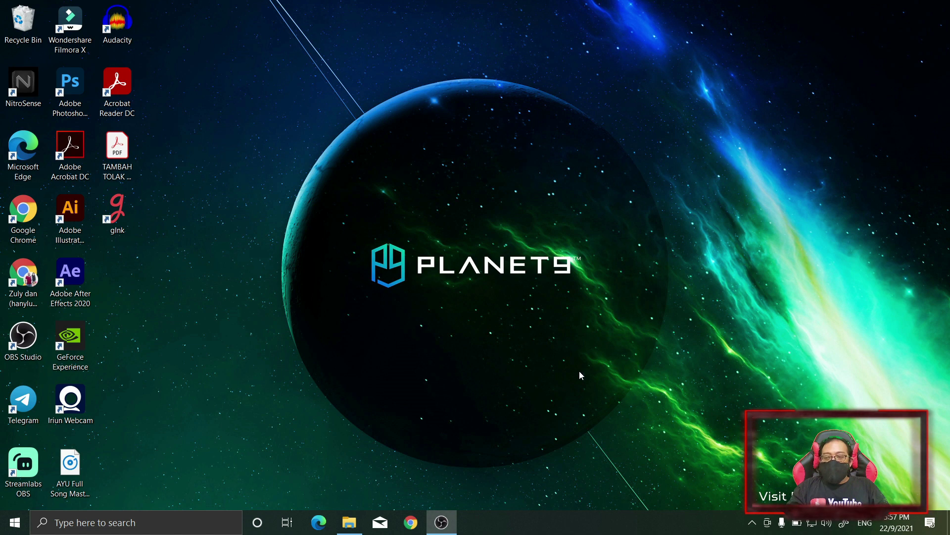
{"action": "key", "text": "super+d"}
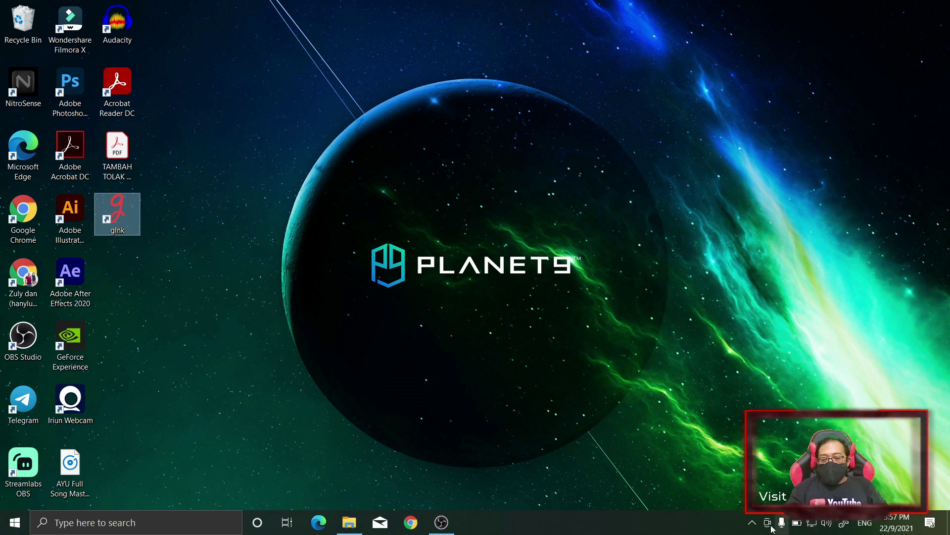
{"action": "left_click", "coordinate": [755, 523]}
{"action": "left_click", "coordinate": [740, 493]}
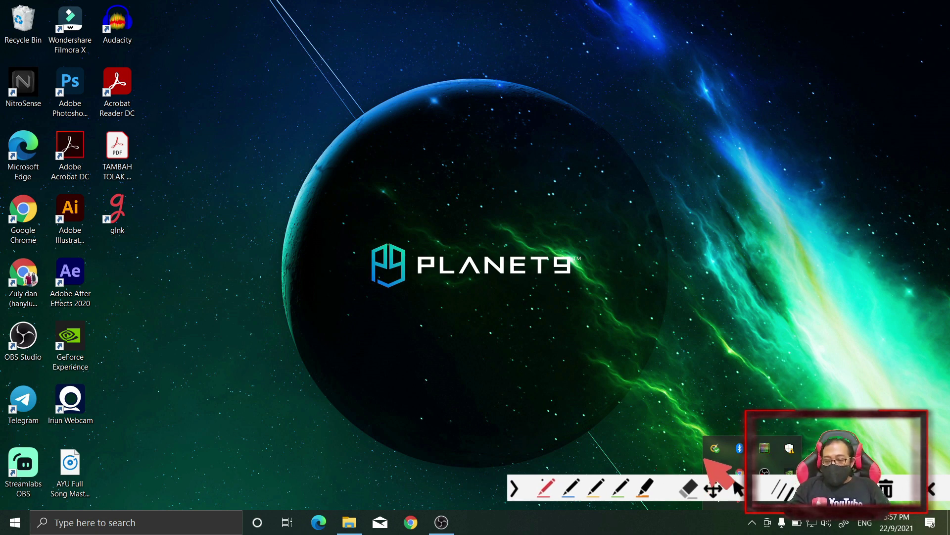
{"action": "left_click", "coordinate": [745, 395]}
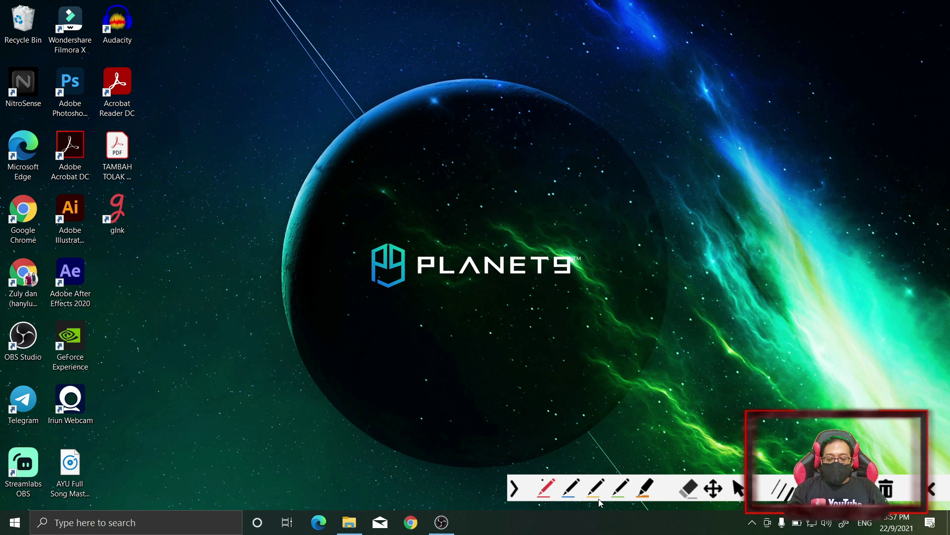
Draw loops over the PLANET9 logo with the red, blue, yellow and green pens, scribble above it with the orange highlighter, and clear all ink.
{"action": "left_click", "coordinate": [547, 490]}
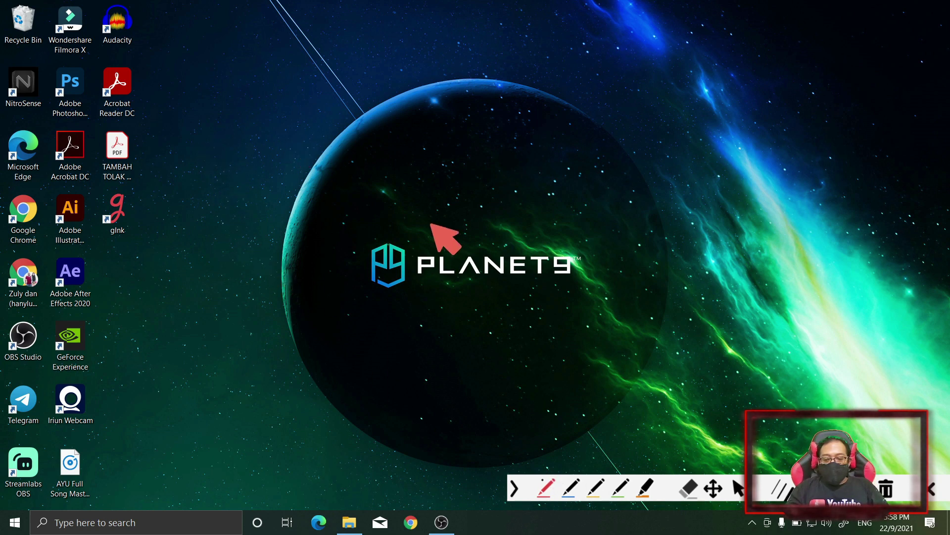
{"action": "mouse_move", "coordinate": [456, 220]}
{"action": "left_mouse_down"}
{"action": "mouse_move", "coordinate": [373, 286]}
{"action": "mouse_move", "coordinate": [643, 291]}
{"action": "mouse_move", "coordinate": [501, 202]}
{"action": "mouse_move", "coordinate": [428, 207]}
{"action": "left_mouse_up"}
{"action": "left_click", "coordinate": [569, 490]}
{"action": "mouse_move", "coordinate": [552, 197]}
{"action": "left_mouse_down"}
{"action": "mouse_move", "coordinate": [470, 176]}
{"action": "mouse_move", "coordinate": [473, 376]}
{"action": "mouse_move", "coordinate": [579, 224]}
{"action": "mouse_move", "coordinate": [468, 170]}
{"action": "left_mouse_up"}
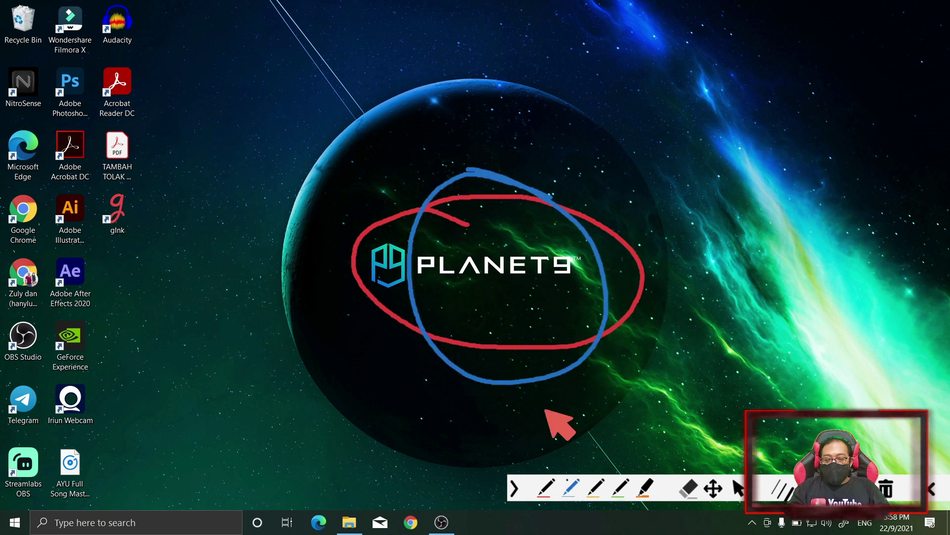
{"action": "left_click", "coordinate": [597, 490]}
{"action": "mouse_move", "coordinate": [583, 218]}
{"action": "left_mouse_down"}
{"action": "mouse_move", "coordinate": [396, 278]}
{"action": "mouse_move", "coordinate": [580, 321]}
{"action": "mouse_move", "coordinate": [540, 219]}
{"action": "mouse_move", "coordinate": [395, 269]}
{"action": "mouse_move", "coordinate": [622, 276]}
{"action": "mouse_move", "coordinate": [605, 306]}
{"action": "left_mouse_up"}
{"action": "left_click", "coordinate": [621, 489]}
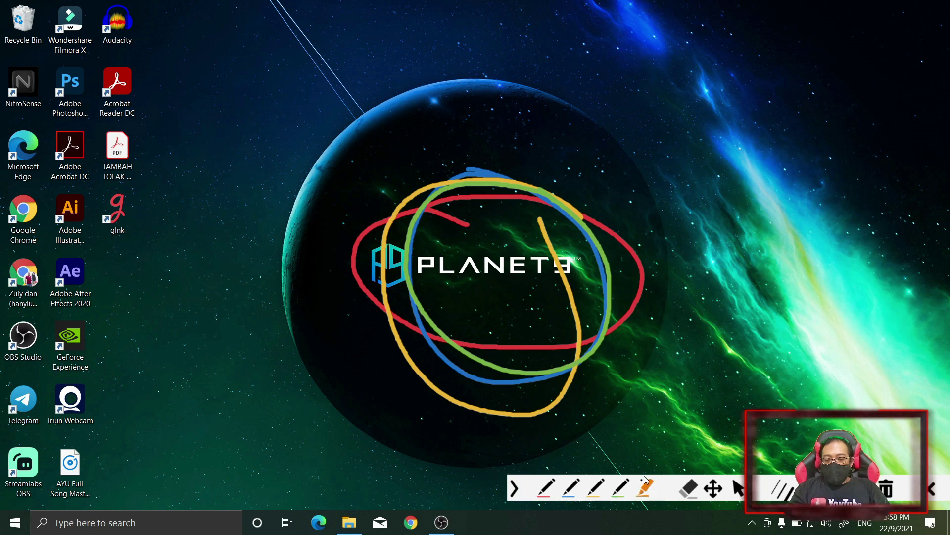
{"action": "mouse_move", "coordinate": [437, 117]}
{"action": "left_mouse_down"}
{"action": "mouse_move", "coordinate": [663, 158]}
{"action": "mouse_move", "coordinate": [388, 148]}
{"action": "mouse_move", "coordinate": [418, 57]}
{"action": "mouse_move", "coordinate": [493, 96]}
{"action": "mouse_move", "coordinate": [522, 164]}
{"action": "mouse_move", "coordinate": [423, 112]}
{"action": "mouse_move", "coordinate": [508, 134]}
{"action": "left_mouse_up"}
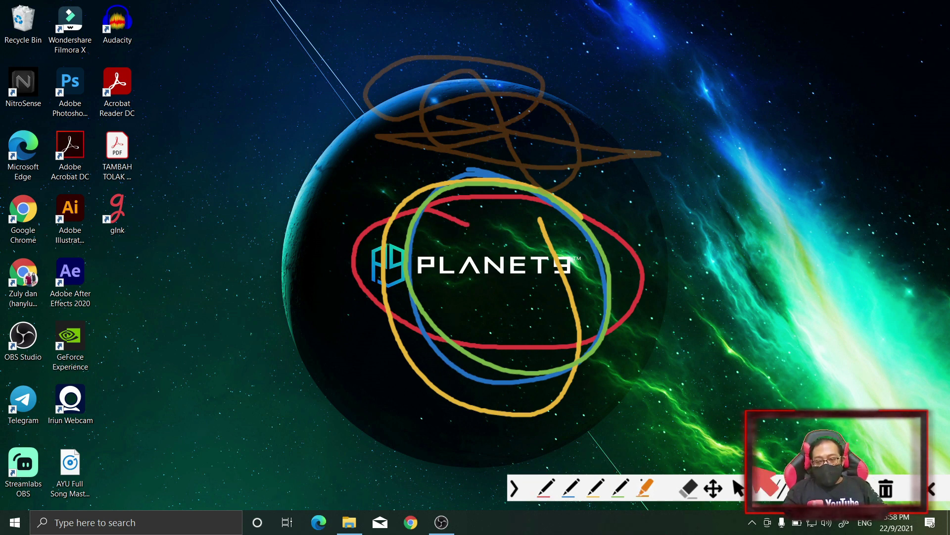
{"action": "left_click", "coordinate": [887, 489]}
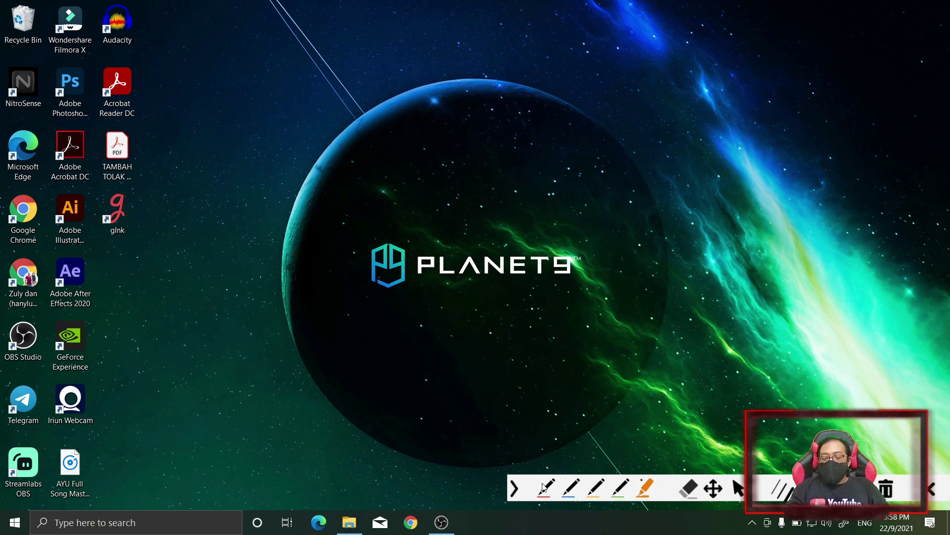
Circle the PLANET9 logo with the orange highlighter and with the yellow pen.
{"action": "mouse_move", "coordinate": [420, 202]}
{"action": "left_mouse_down"}
{"action": "mouse_move", "coordinate": [505, 375]}
{"action": "mouse_move", "coordinate": [382, 180]}
{"action": "mouse_move", "coordinate": [360, 175]}
{"action": "left_mouse_up"}
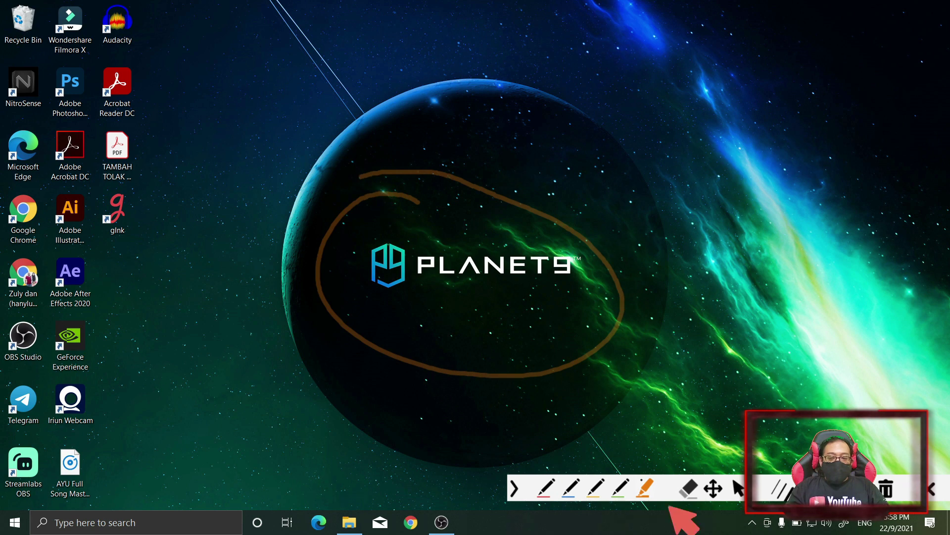
{"action": "left_click", "coordinate": [597, 490]}
{"action": "mouse_move", "coordinate": [486, 181]}
{"action": "left_mouse_down"}
{"action": "mouse_move", "coordinate": [318, 242]}
{"action": "mouse_move", "coordinate": [372, 183]}
{"action": "mouse_move", "coordinate": [361, 192]}
{"action": "left_mouse_up"}
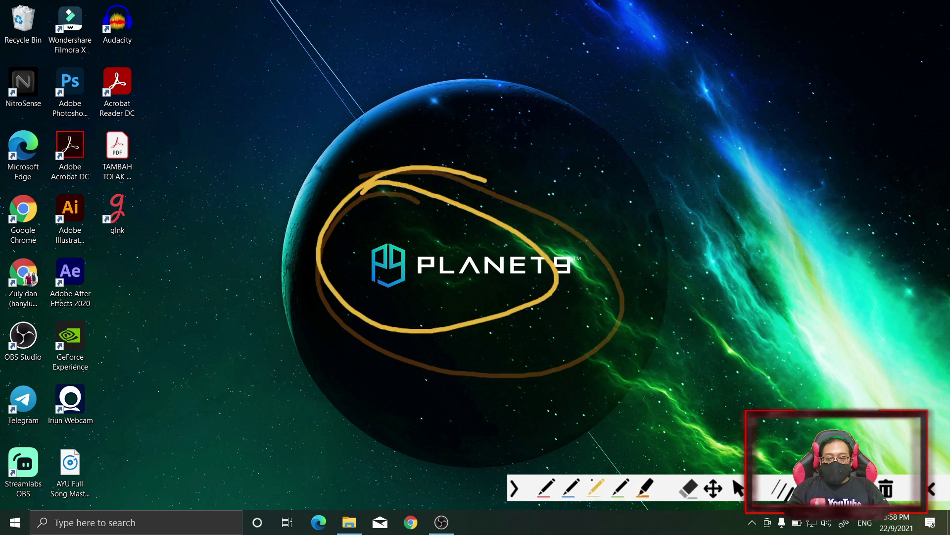
Clear all ink and undo the clearing, and remove the yellow and orange loops with the Eraser.
{"action": "left_click", "coordinate": [886, 489]}
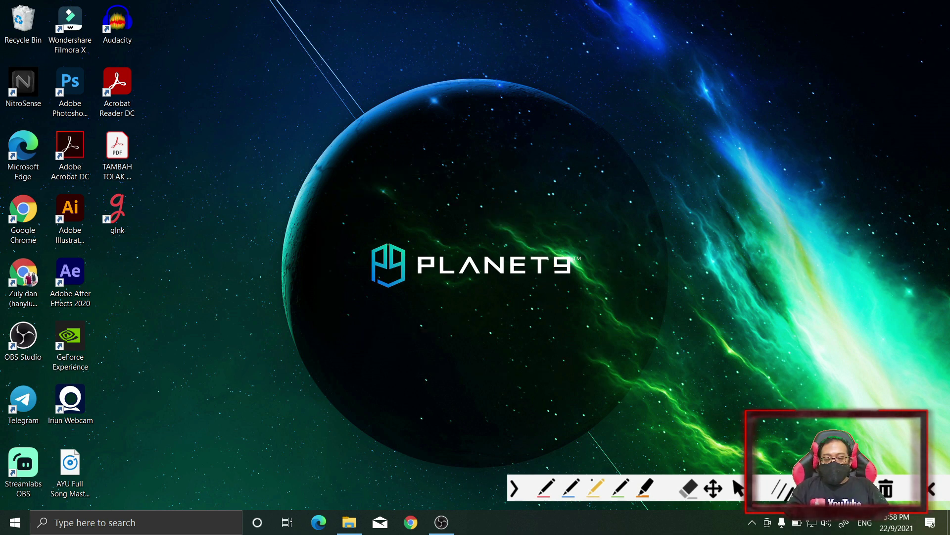
{"action": "key", "text": "ctrl+z"}
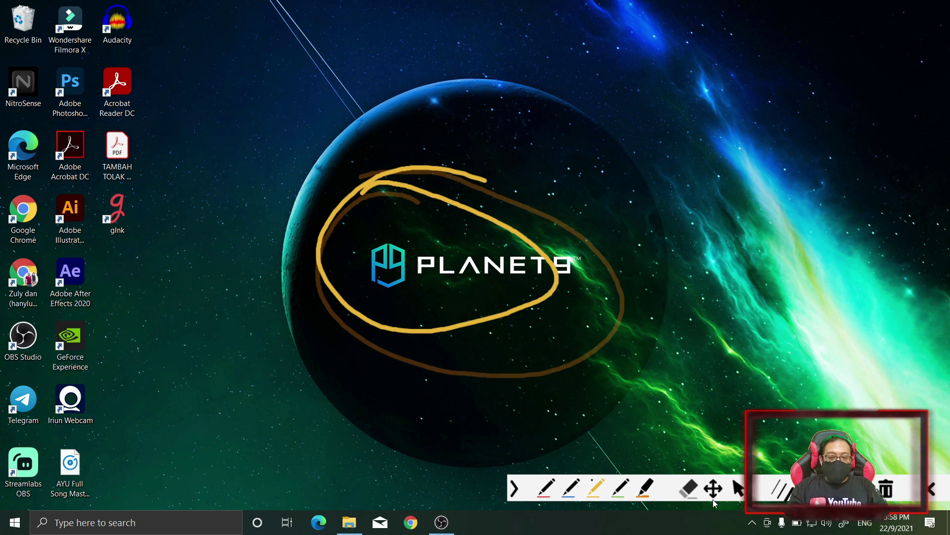
{"action": "left_click", "coordinate": [689, 489]}
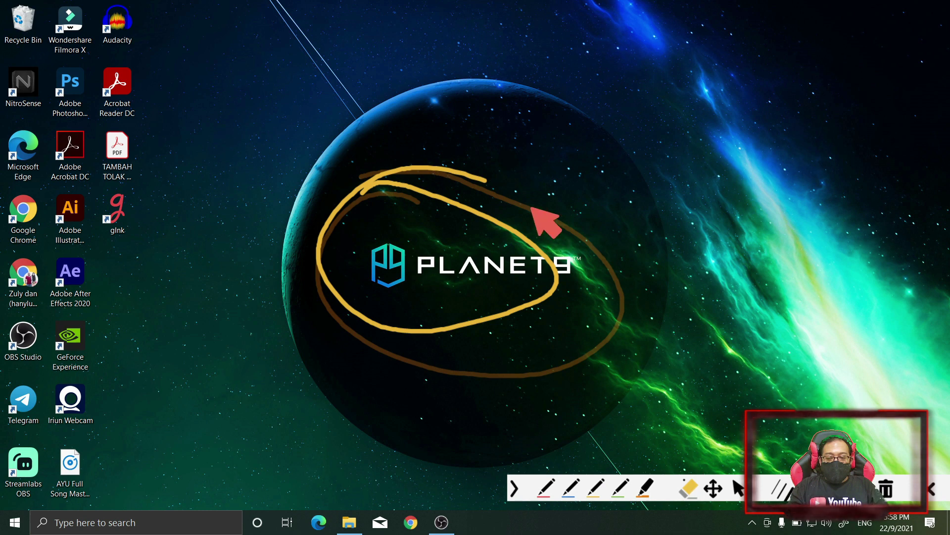
{"action": "left_click", "coordinate": [473, 182]}
{"action": "left_click", "coordinate": [473, 184]}
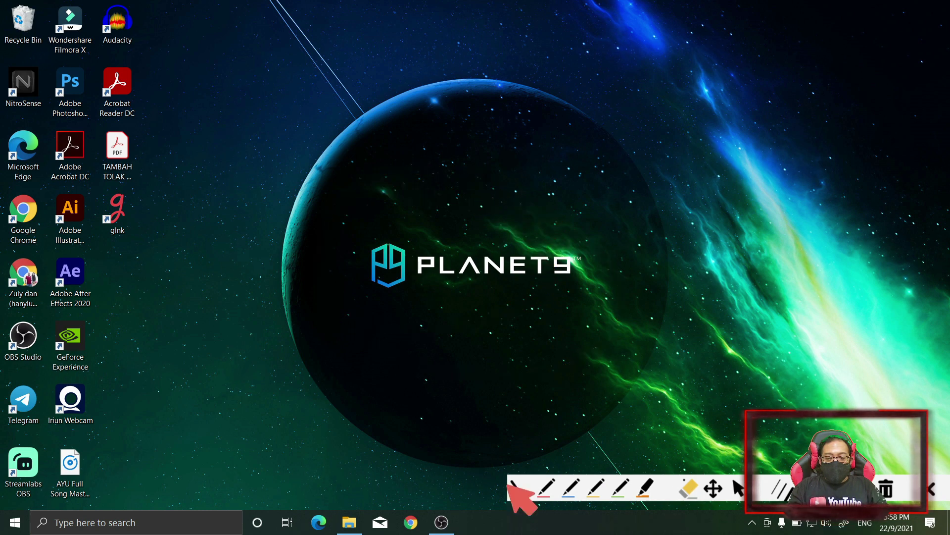
Circle the PLANET9 logo with the blue pen and clear all ink.
{"action": "left_click", "coordinate": [569, 490]}
{"action": "mouse_move", "coordinate": [440, 164]}
{"action": "left_mouse_down"}
{"action": "mouse_move", "coordinate": [333, 299]}
{"action": "mouse_move", "coordinate": [454, 155]}
{"action": "mouse_move", "coordinate": [374, 160]}
{"action": "left_mouse_up"}
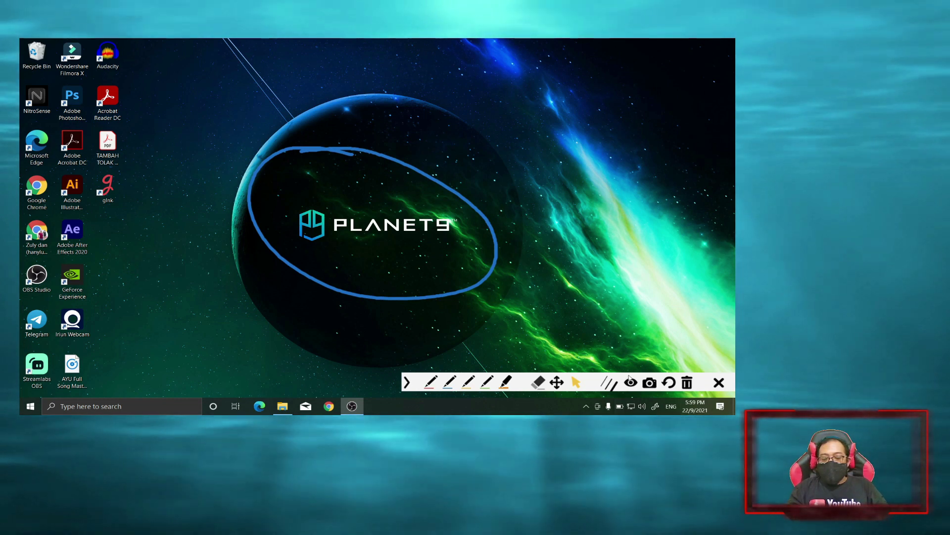
{"action": "left_click", "coordinate": [689, 384]}
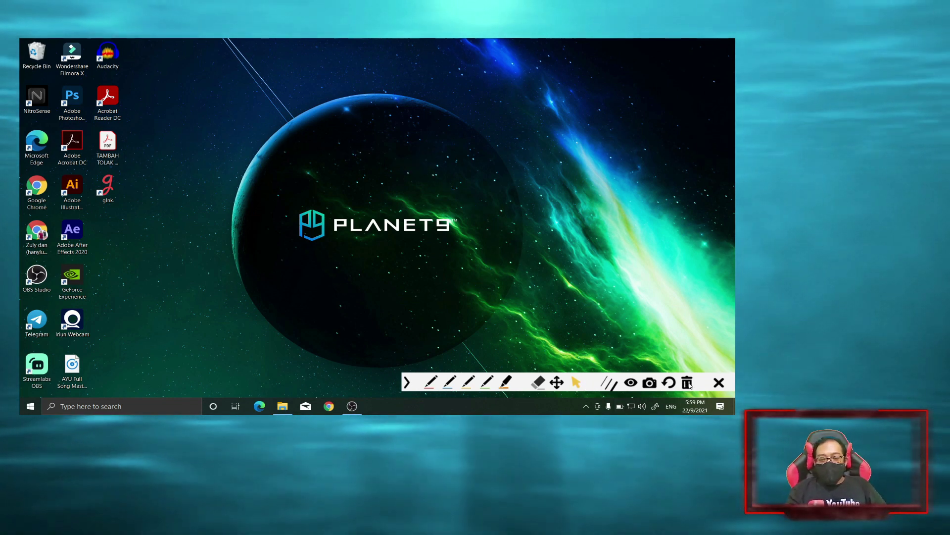
Draw a red loop over the PLANET9 logo and undo the stroke.
{"action": "left_click", "coordinate": [430, 381]}
{"action": "mouse_move", "coordinate": [336, 183]}
{"action": "left_mouse_down"}
{"action": "mouse_move", "coordinate": [388, 179]}
{"action": "mouse_move", "coordinate": [296, 176]}
{"action": "left_mouse_up"}
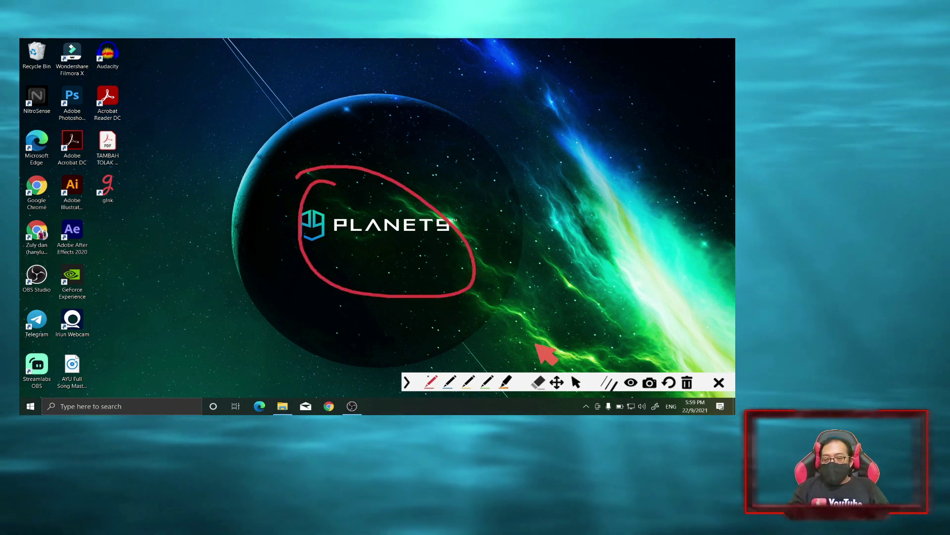
{"action": "left_click", "coordinate": [671, 384]}
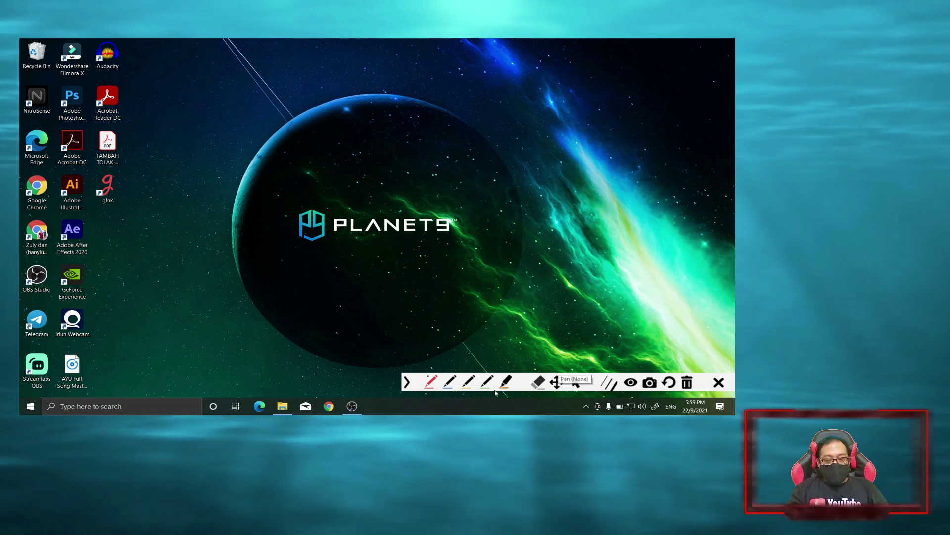
Circle the logo's PG symbol in red, pan the ink to just below the symbol, and clear it.
{"action": "left_click", "coordinate": [431, 384]}
{"action": "mouse_move", "coordinate": [334, 196]}
{"action": "left_mouse_down"}
{"action": "mouse_move", "coordinate": [271, 195]}
{"action": "mouse_move", "coordinate": [325, 251]}
{"action": "mouse_move", "coordinate": [332, 194]}
{"action": "left_mouse_up"}
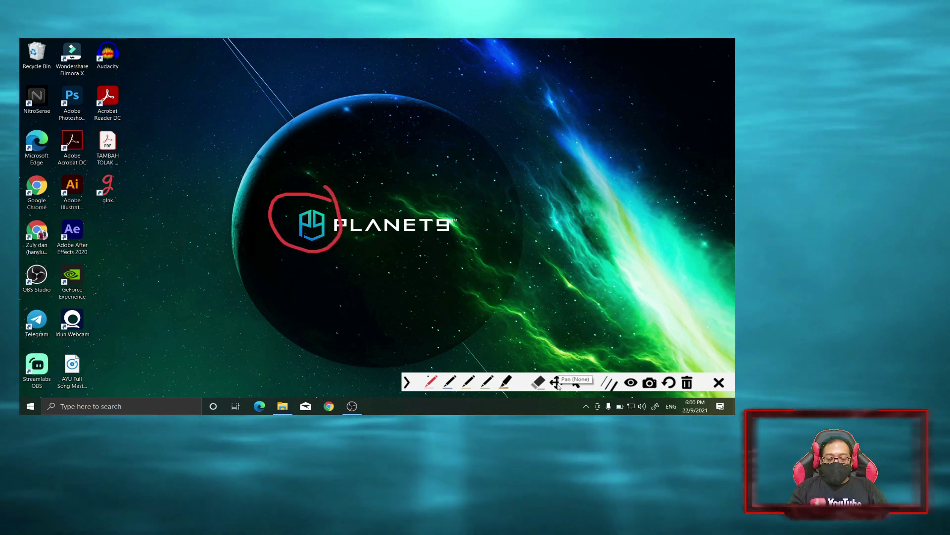
{"action": "left_click", "coordinate": [557, 382]}
{"action": "mouse_move", "coordinate": [327, 248]}
{"action": "left_mouse_down"}
{"action": "mouse_move", "coordinate": [524, 250]}
{"action": "mouse_move", "coordinate": [322, 238]}
{"action": "mouse_move", "coordinate": [338, 247]}
{"action": "mouse_move", "coordinate": [135, 206]}
{"action": "mouse_move", "coordinate": [139, 175]}
{"action": "mouse_move", "coordinate": [148, 171]}
{"action": "mouse_move", "coordinate": [364, 292]}
{"action": "left_mouse_up"}
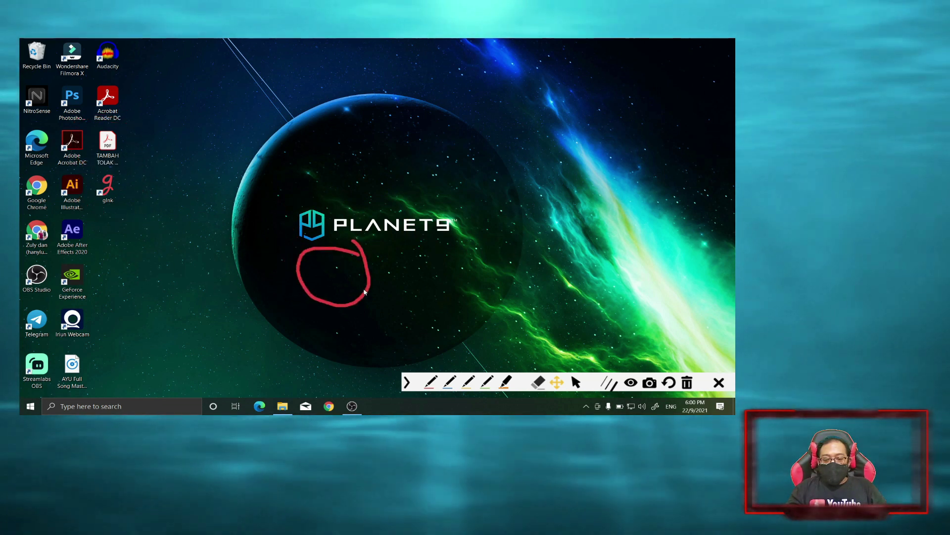
{"action": "left_click", "coordinate": [687, 383]}
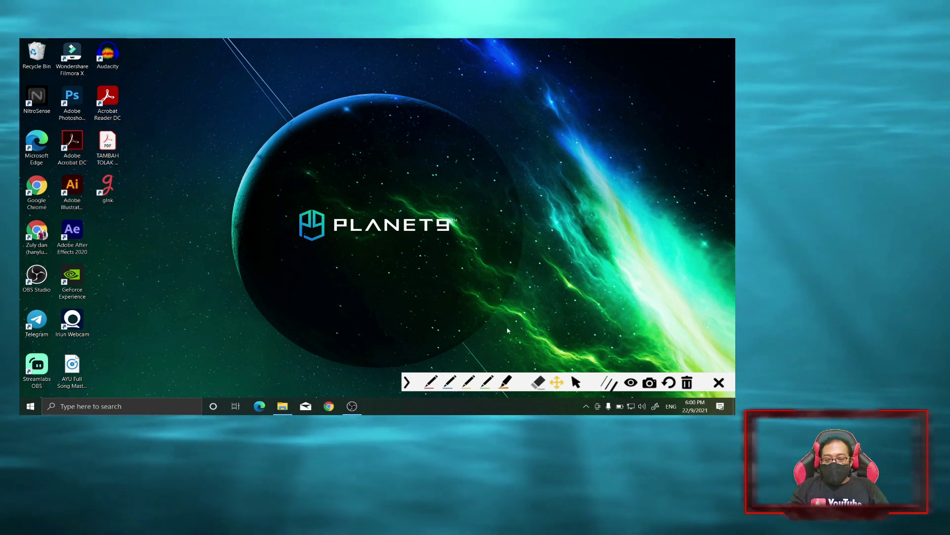
Circle the TAMBAH TOLAK PDF icon on the desktop in red and remove the circle with the Eraser.
{"action": "left_click", "coordinate": [431, 381]}
{"action": "mouse_move", "coordinate": [543, 278]}
{"action": "left_mouse_down"}
{"action": "mouse_move", "coordinate": [520, 259]}
{"action": "mouse_move", "coordinate": [548, 263]}
{"action": "mouse_move", "coordinate": [550, 278]}
{"action": "mouse_move", "coordinate": [488, 280]}
{"action": "mouse_move", "coordinate": [166, 221]}
{"action": "mouse_move", "coordinate": [103, 156]}
{"action": "left_mouse_up"}
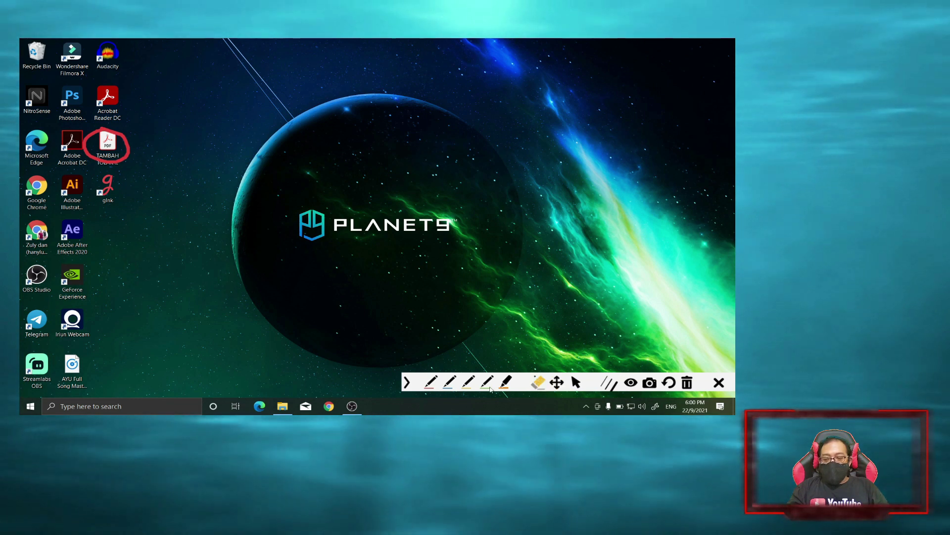
{"action": "left_click", "coordinate": [538, 382]}
{"action": "left_click", "coordinate": [121, 144]}
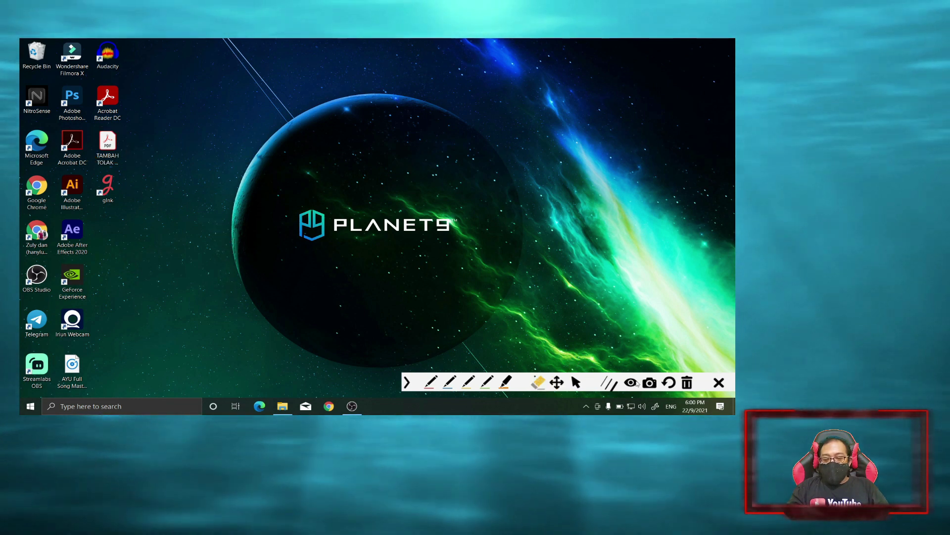
Draw two blue and two yellow open loops on and around the planet, and clear all ink.
{"action": "left_click", "coordinate": [455, 381]}
{"action": "mouse_move", "coordinate": [439, 200]}
{"action": "left_mouse_down"}
{"action": "mouse_move", "coordinate": [349, 260]}
{"action": "mouse_move", "coordinate": [420, 217]}
{"action": "left_mouse_up"}
{"action": "left_click_drag", "start_coordinate": [547, 247], "coordinate": [561, 280]}
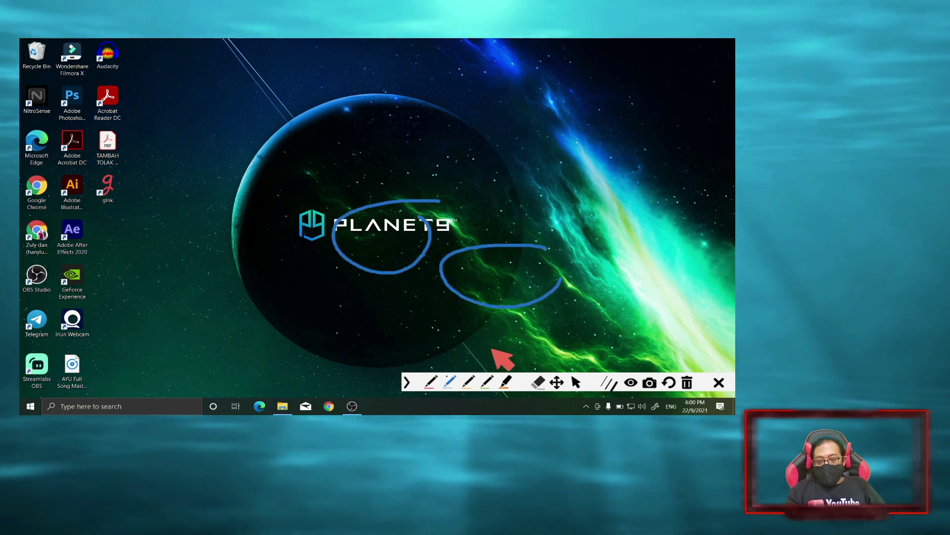
{"action": "left_click", "coordinate": [469, 381]}
{"action": "left_click_drag", "start_coordinate": [282, 220], "coordinate": [323, 238]}
{"action": "mouse_move", "coordinate": [213, 187]}
{"action": "left_mouse_down"}
{"action": "mouse_move", "coordinate": [202, 213]}
{"action": "mouse_move", "coordinate": [246, 198]}
{"action": "left_mouse_up"}
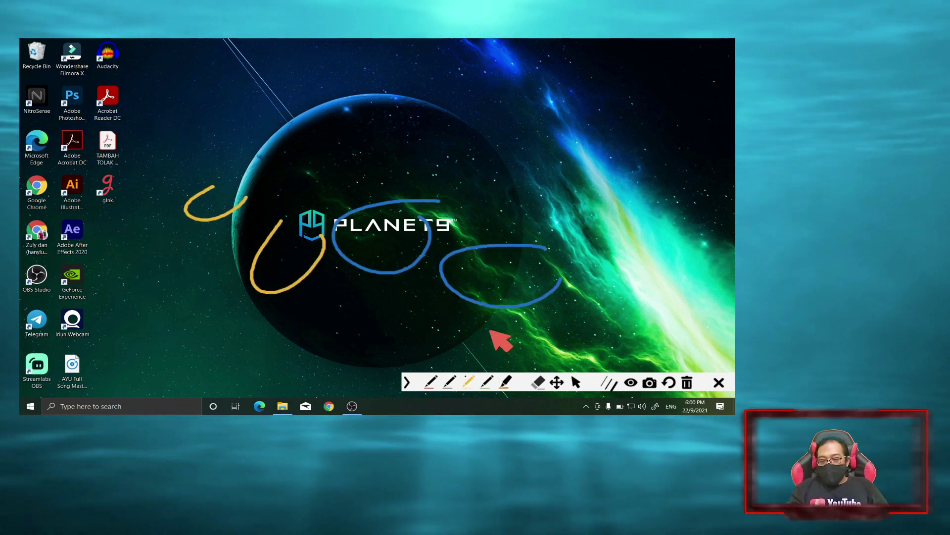
{"action": "left_click", "coordinate": [688, 382]}
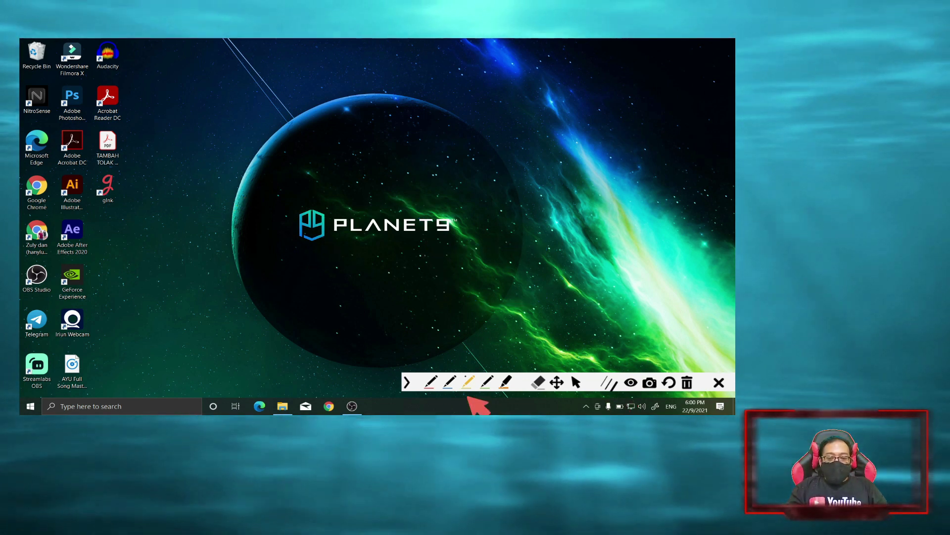
Circle the logo's PG symbol in red, increase the pen width, and draw a thicker red circle over the PLANET9 text.
{"action": "left_click", "coordinate": [431, 383]}
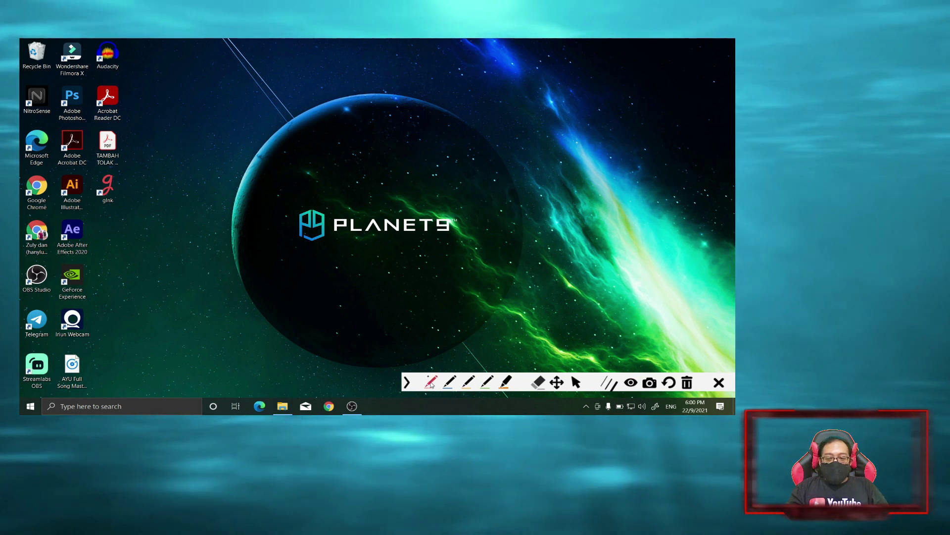
{"action": "mouse_move", "coordinate": [323, 188]}
{"action": "left_mouse_down"}
{"action": "mouse_move", "coordinate": [337, 220]}
{"action": "mouse_move", "coordinate": [281, 190]}
{"action": "left_mouse_up"}
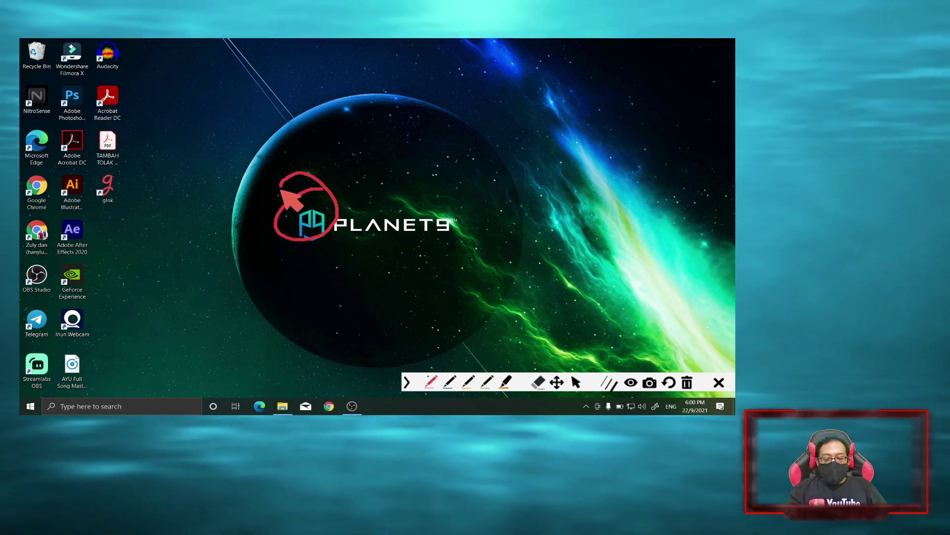
{"action": "left_click", "coordinate": [609, 384]}
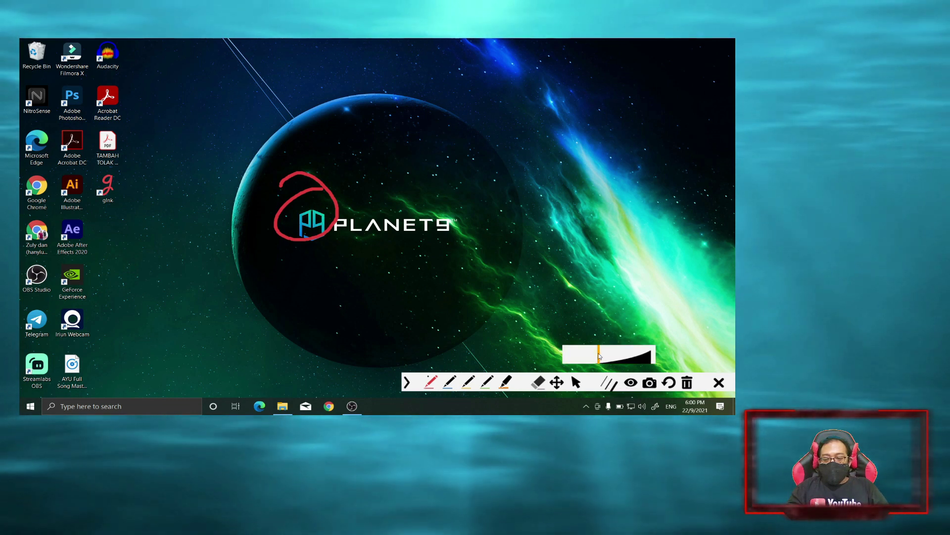
{"action": "left_click_drag", "start_coordinate": [599, 356], "coordinate": [609, 356]}
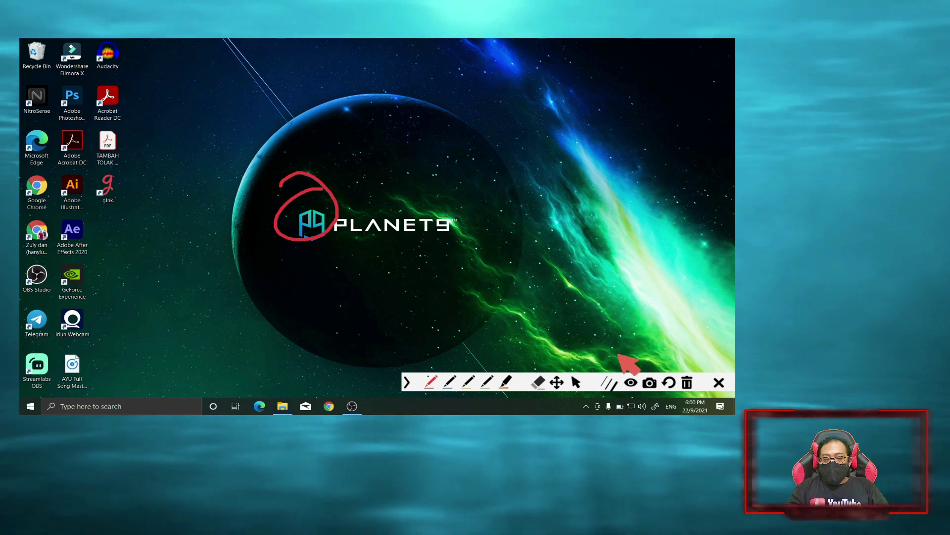
{"action": "mouse_move", "coordinate": [396, 175]}
{"action": "left_mouse_down"}
{"action": "mouse_move", "coordinate": [371, 198]}
{"action": "mouse_move", "coordinate": [424, 213]}
{"action": "mouse_move", "coordinate": [403, 181]}
{"action": "left_mouse_up"}
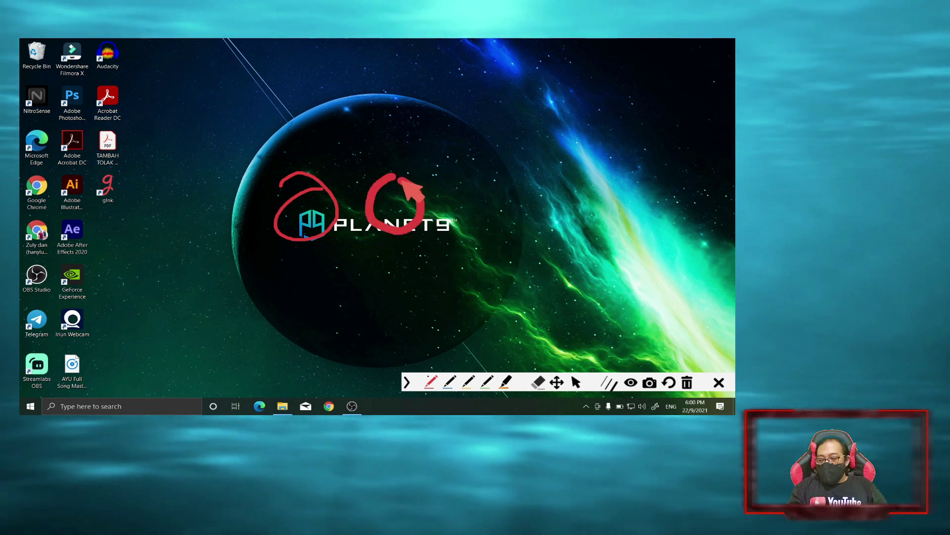
Draw two more red circles to the right of the existing ones, increasing the pen width before each, and reopen the pen width setting.
{"action": "left_click", "coordinate": [609, 384]}
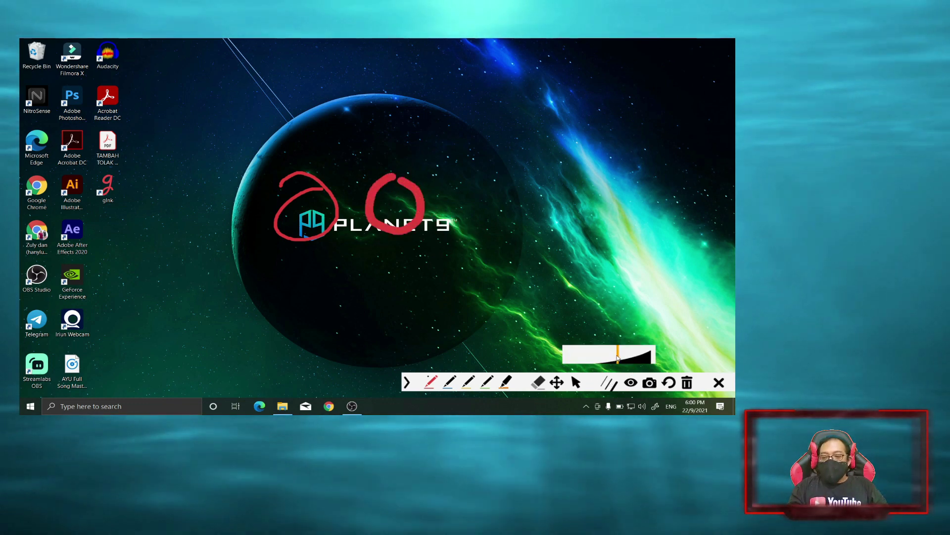
{"action": "mouse_move", "coordinate": [470, 191]}
{"action": "left_mouse_down"}
{"action": "mouse_move", "coordinate": [509, 201]}
{"action": "mouse_move", "coordinate": [475, 188]}
{"action": "left_mouse_up"}
{"action": "left_click", "coordinate": [616, 384]}
{"action": "left_click_drag", "start_coordinate": [635, 362], "coordinate": [645, 361]}
{"action": "mouse_move", "coordinate": [591, 188]}
{"action": "left_mouse_down"}
{"action": "mouse_move", "coordinate": [577, 205]}
{"action": "mouse_move", "coordinate": [599, 272]}
{"action": "mouse_move", "coordinate": [599, 201]}
{"action": "left_mouse_up"}
{"action": "left_click", "coordinate": [611, 385]}
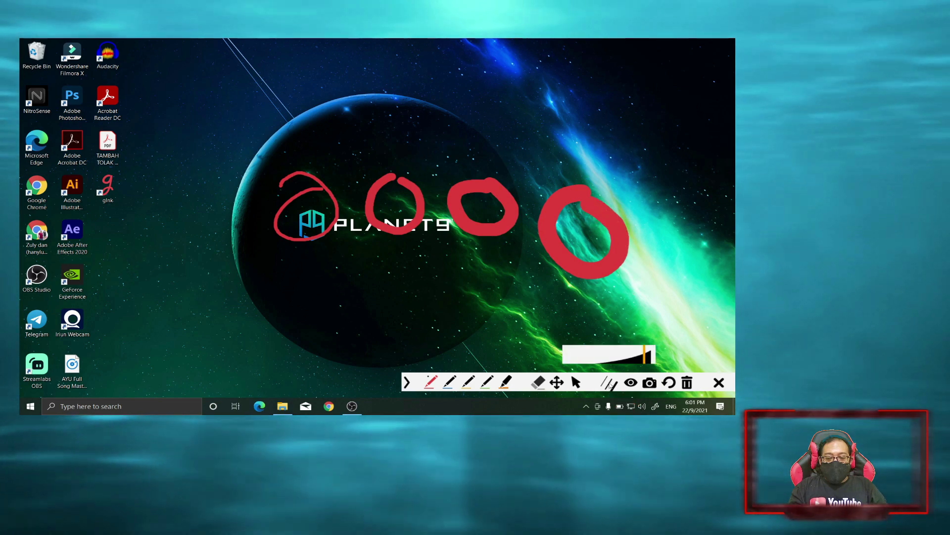
Draw a red circle at near-maximum pen width on the planet's lower-left edge and a small thin one beside it, and clear all ink.
{"action": "left_click", "coordinate": [651, 357]}
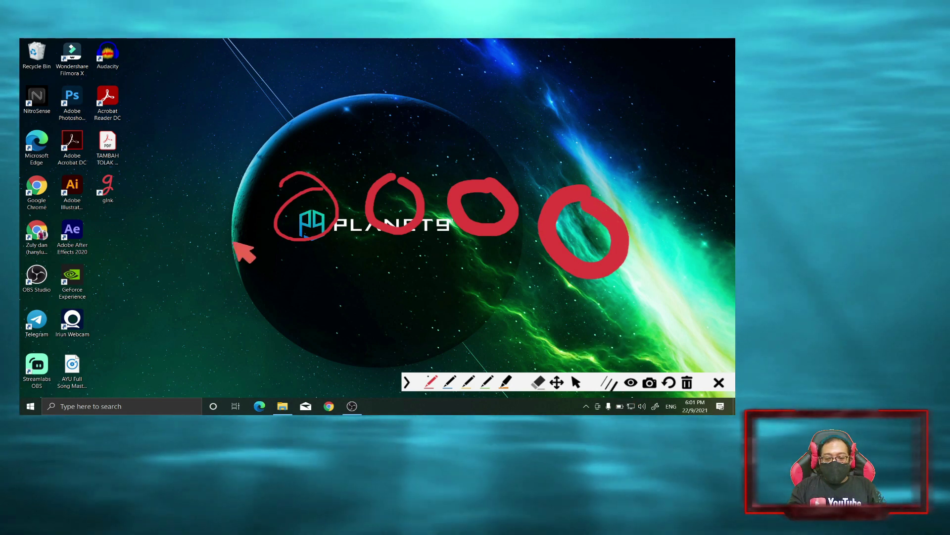
{"action": "mouse_move", "coordinate": [255, 291]}
{"action": "left_mouse_down"}
{"action": "mouse_move", "coordinate": [318, 318]}
{"action": "mouse_move", "coordinate": [250, 287]}
{"action": "left_mouse_up"}
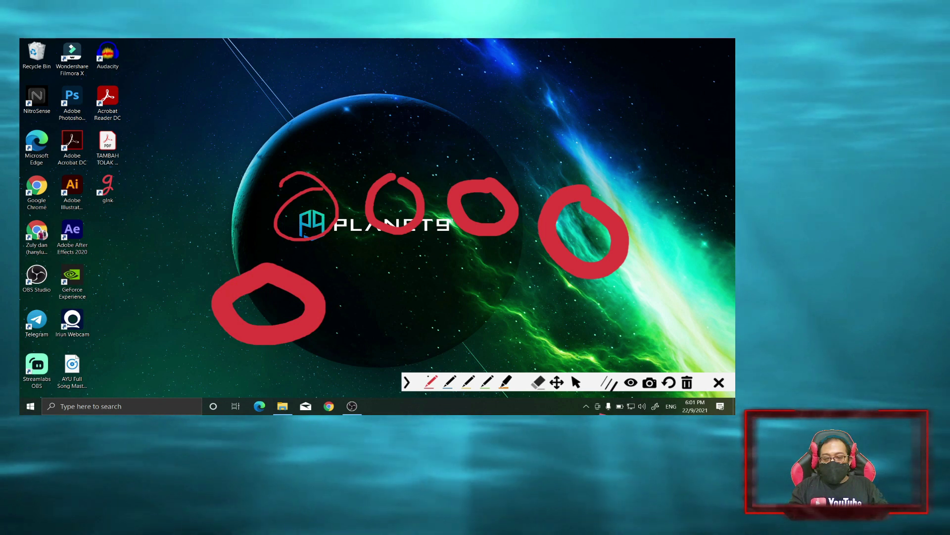
{"action": "left_click", "coordinate": [608, 389]}
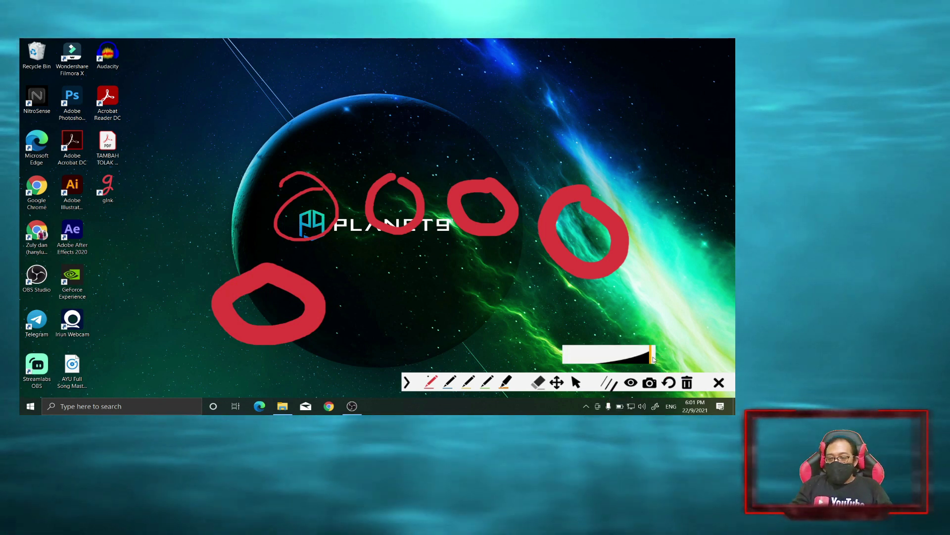
{"action": "left_click", "coordinate": [596, 362]}
{"action": "mouse_move", "coordinate": [416, 305]}
{"action": "left_mouse_down"}
{"action": "mouse_move", "coordinate": [446, 312]}
{"action": "mouse_move", "coordinate": [420, 297]}
{"action": "left_mouse_up"}
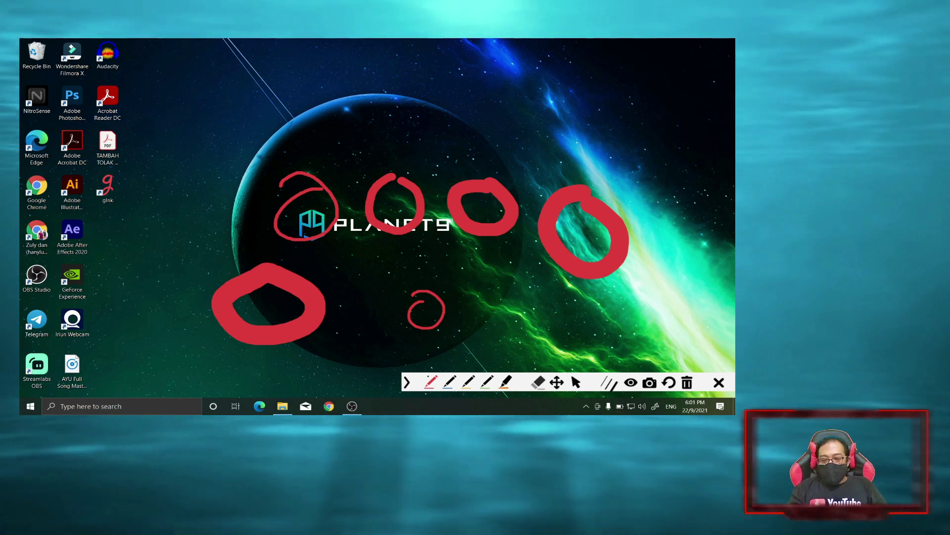
{"action": "left_click", "coordinate": [688, 383]}
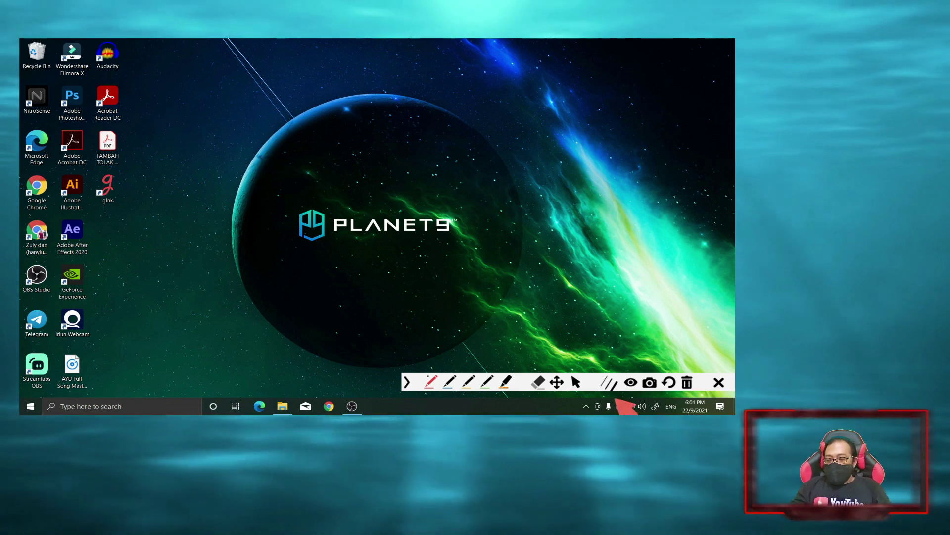
Take a snapshot of the area around the PLANET9 logo and open the folder where it is saved.
{"action": "left_click", "coordinate": [650, 383]}
{"action": "left_click_drag", "start_coordinate": [270, 180], "coordinate": [481, 268]}
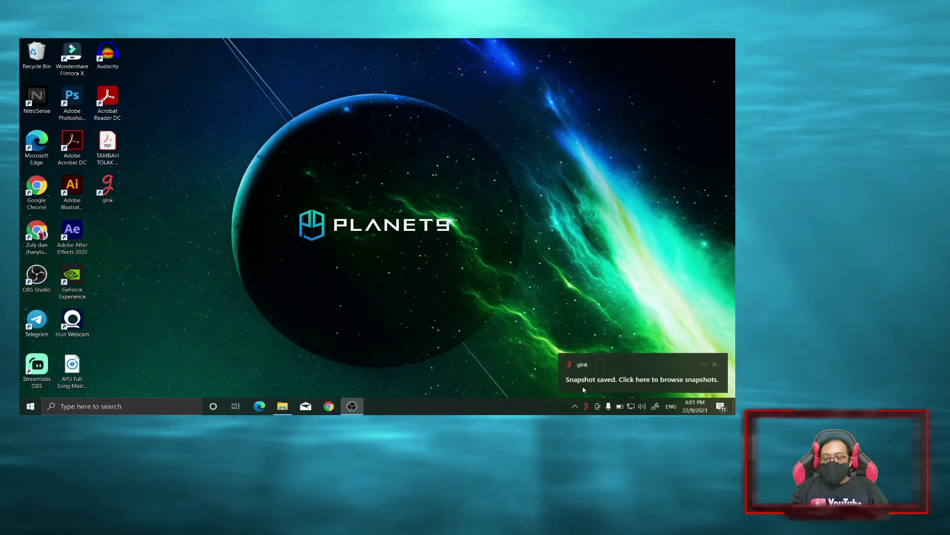
{"action": "left_click", "coordinate": [650, 378]}
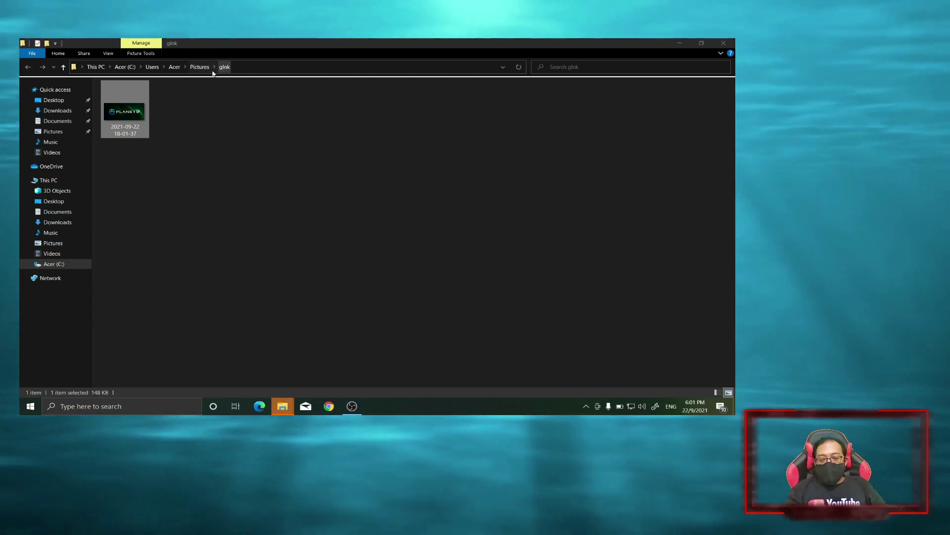
Browse from the Pictures folder to the gInk subfolder holding the snapshot, and close File Explorer.
{"action": "left_click", "coordinate": [57, 245]}
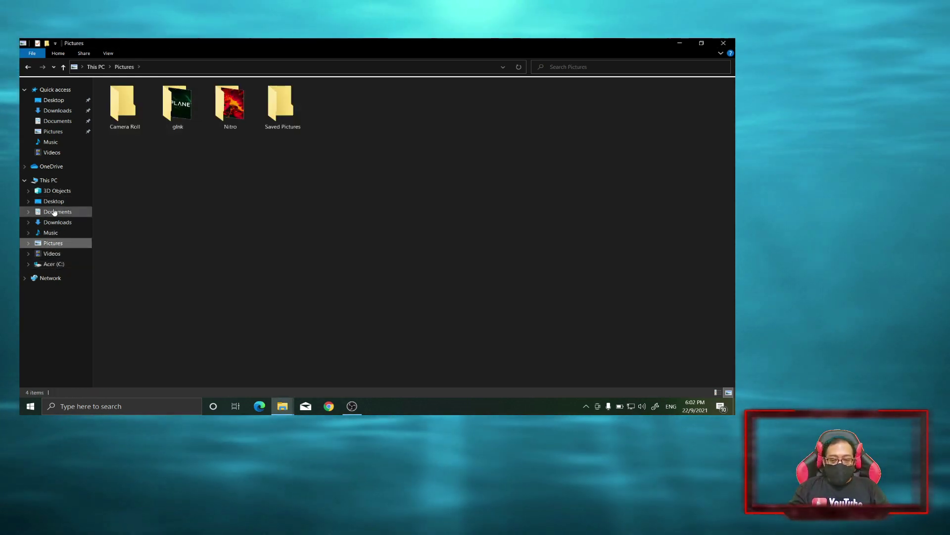
{"action": "left_click", "coordinate": [162, 115]}
{"action": "double_click", "coordinate": [161, 115]}
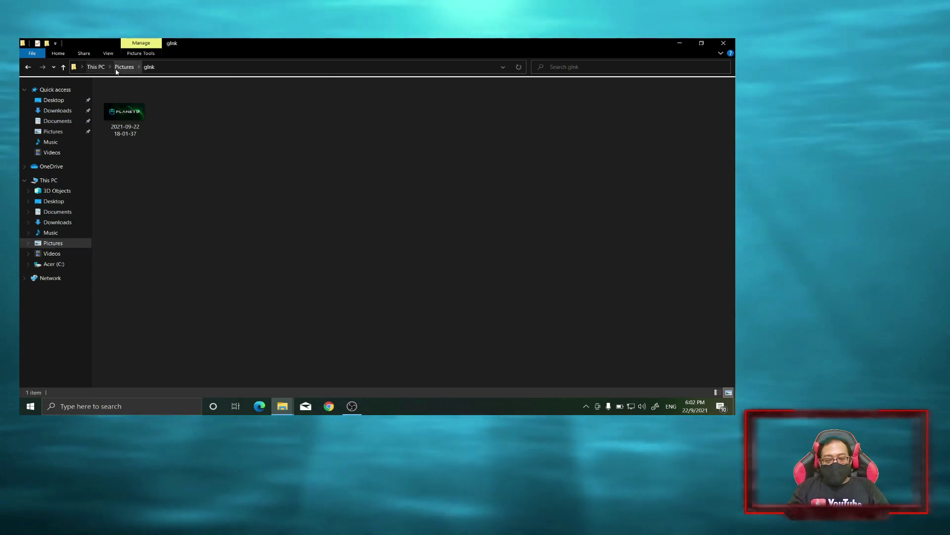
{"action": "left_click", "coordinate": [25, 68]}
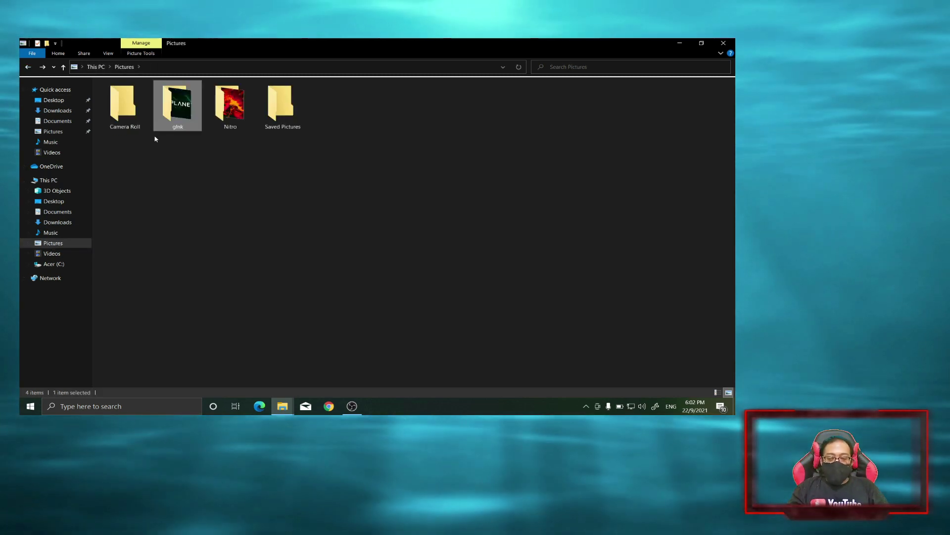
{"action": "double_click", "coordinate": [179, 119]}
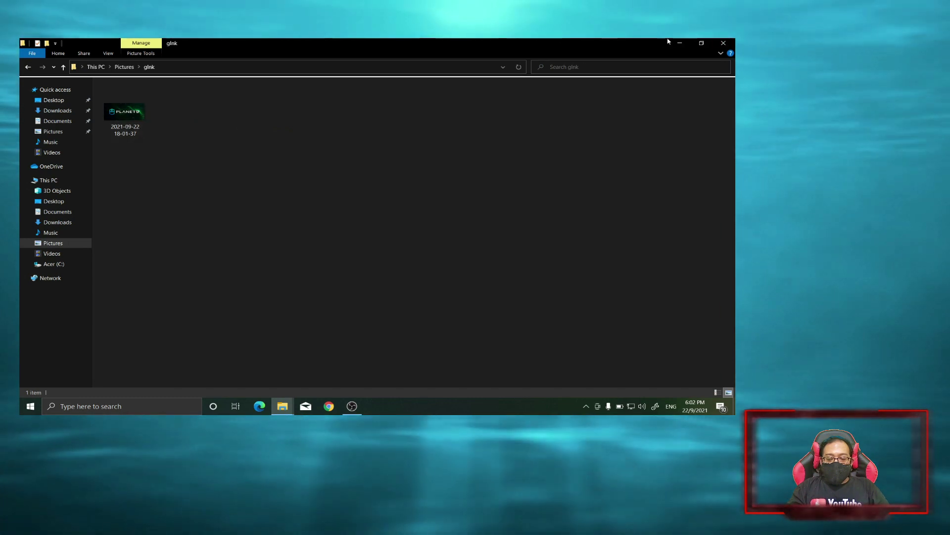
{"action": "left_click", "coordinate": [723, 43]}
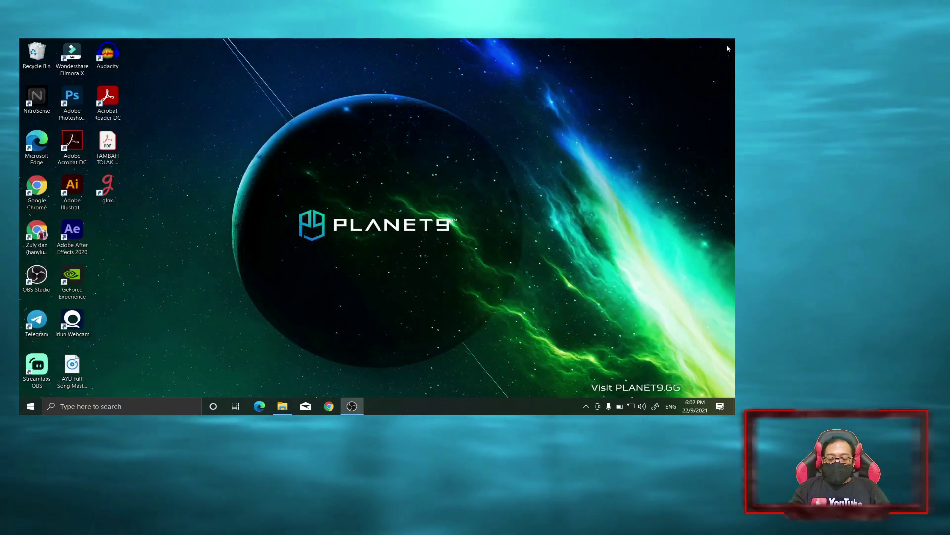
Start gInk's annotation mode and exit it.
{"action": "left_click", "coordinate": [586, 406]}
{"action": "left_click", "coordinate": [579, 391]}
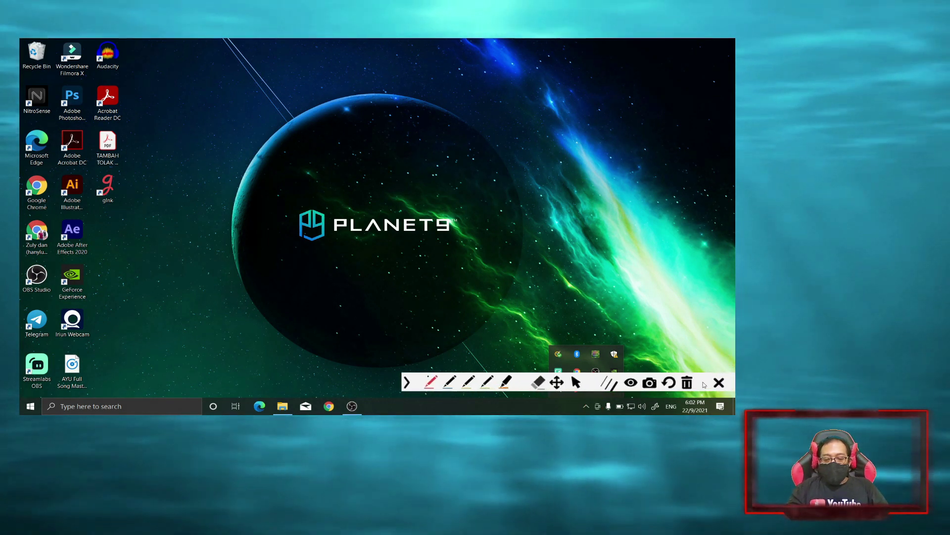
{"action": "left_click", "coordinate": [593, 358]}
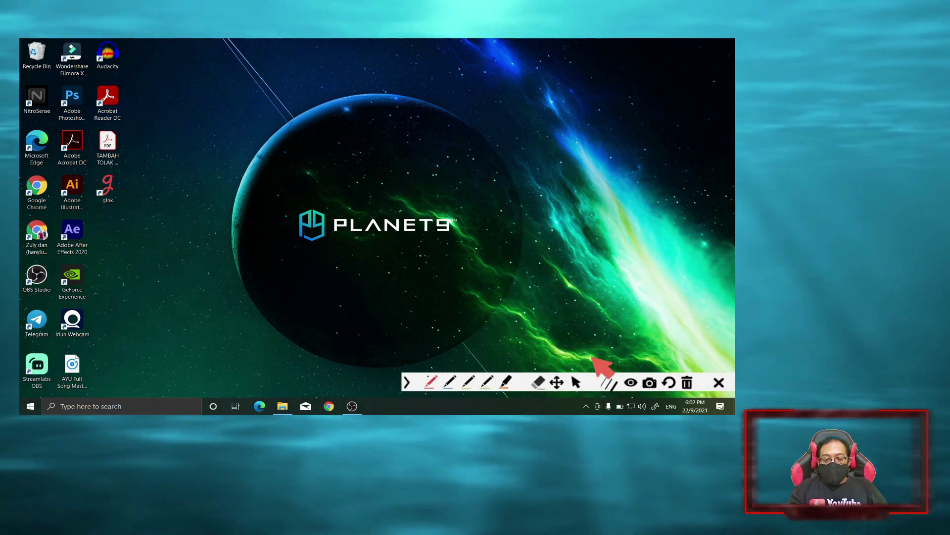
{"action": "left_click", "coordinate": [719, 386]}
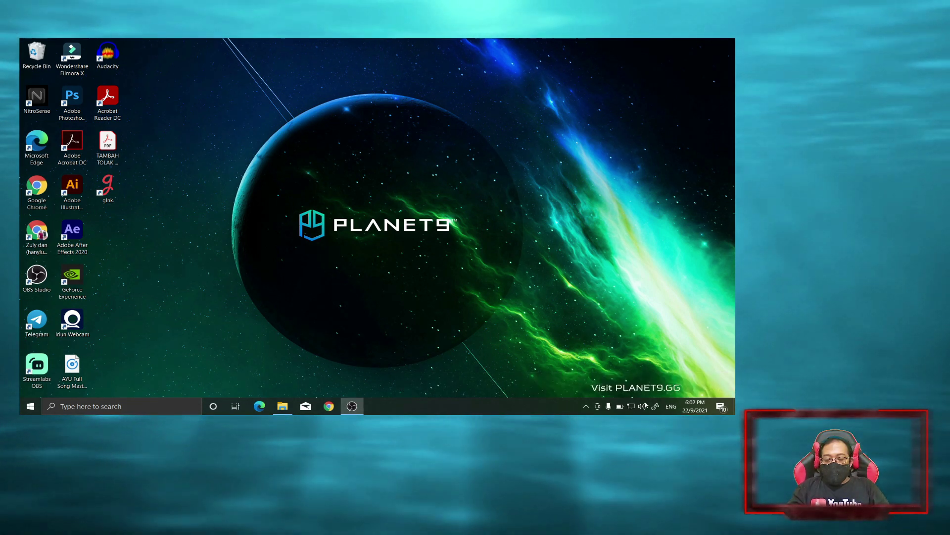
Restart annotation mode, collapse and expand the gInk toolbar, and exit annotation.
{"action": "left_click", "coordinate": [586, 406]}
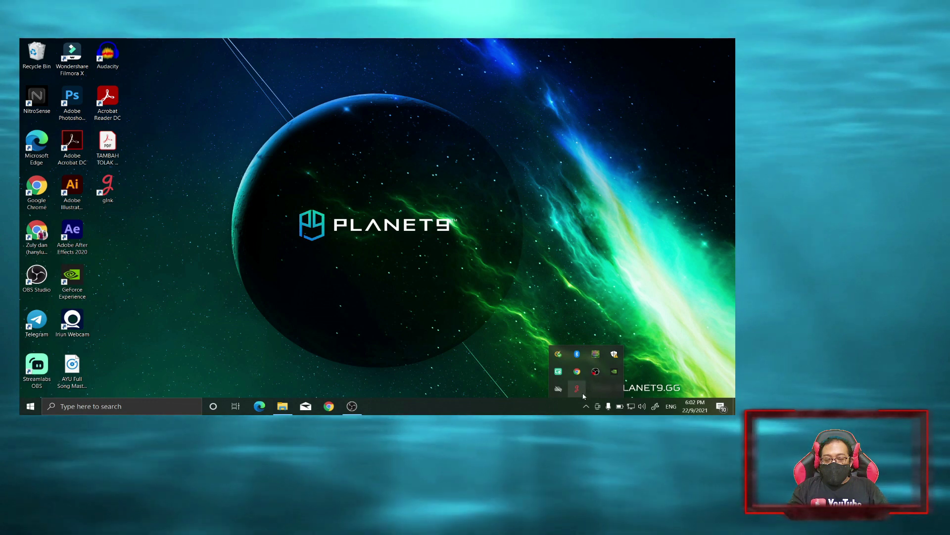
{"action": "left_click", "coordinate": [583, 393]}
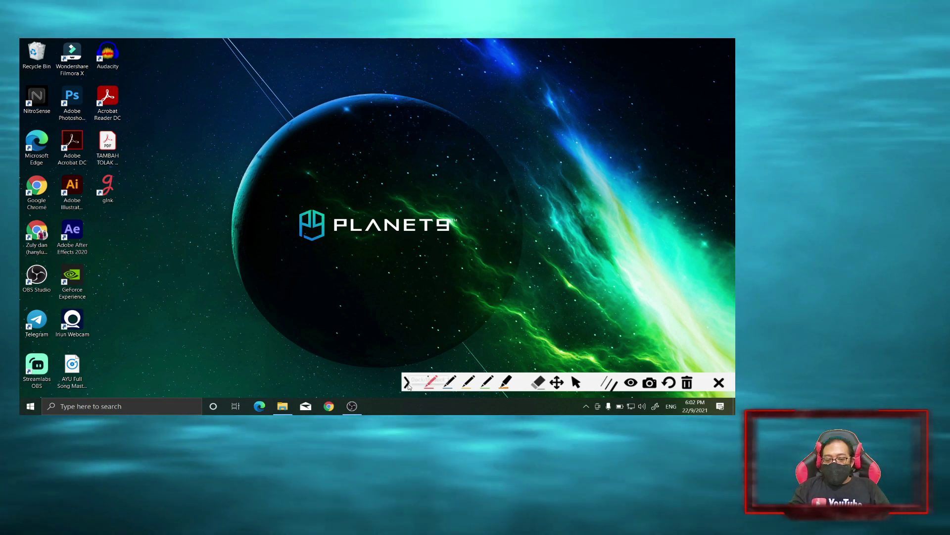
{"action": "left_click", "coordinate": [406, 382]}
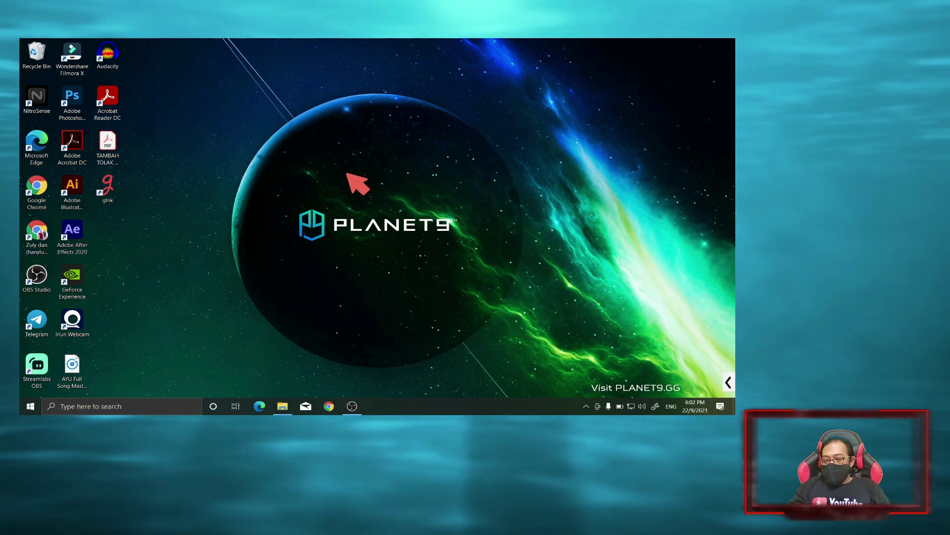
{"action": "left_click", "coordinate": [728, 382]}
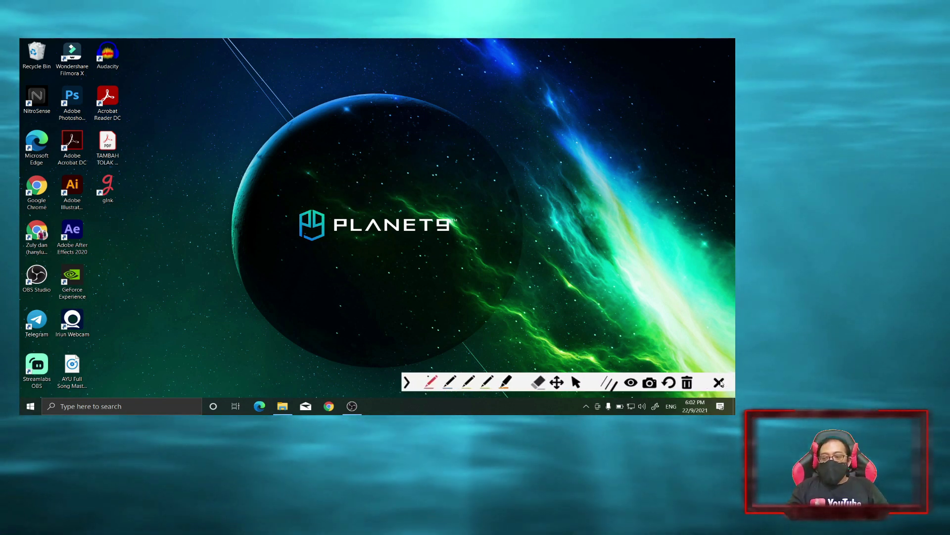
{"action": "left_click", "coordinate": [719, 383]}
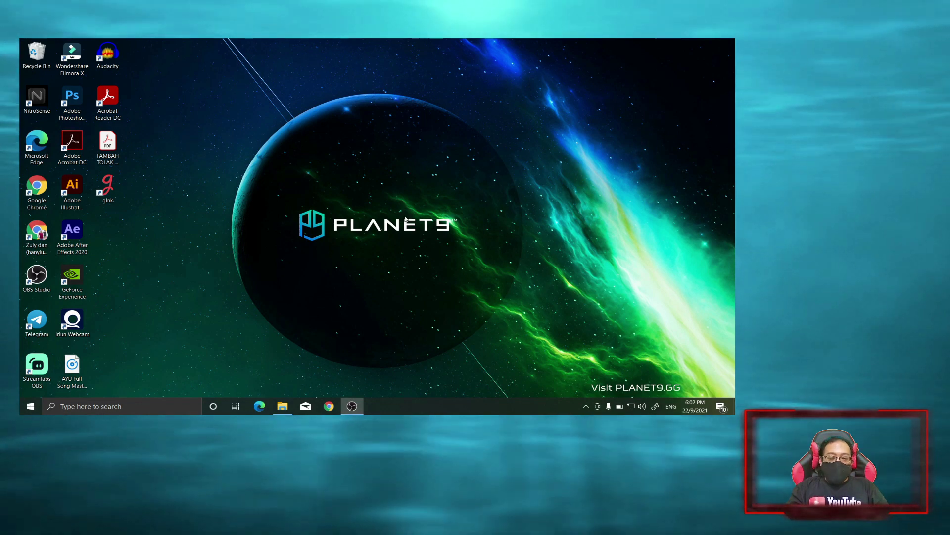
Start annotation mode again and draw a red circle around the first part of the PLANET9 text.
{"action": "left_click", "coordinate": [587, 407]}
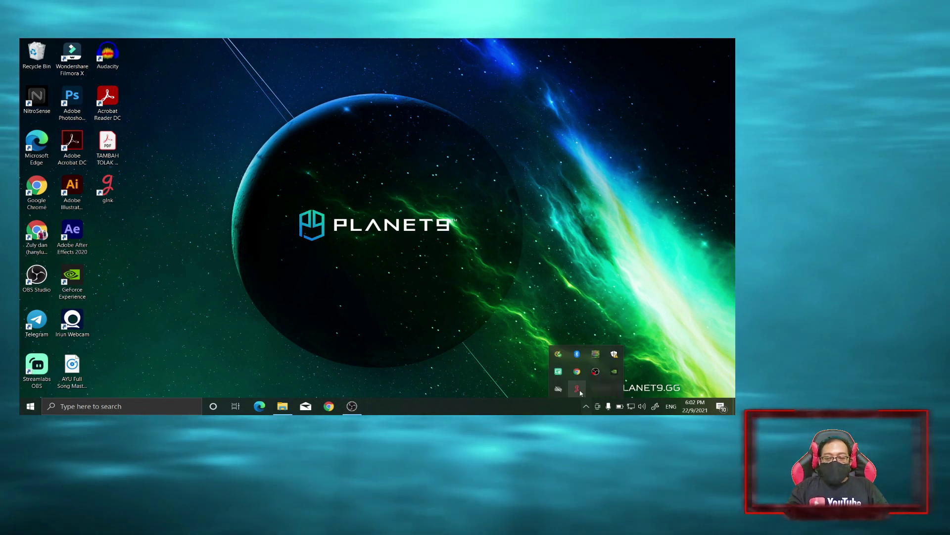
{"action": "left_click", "coordinate": [577, 389]}
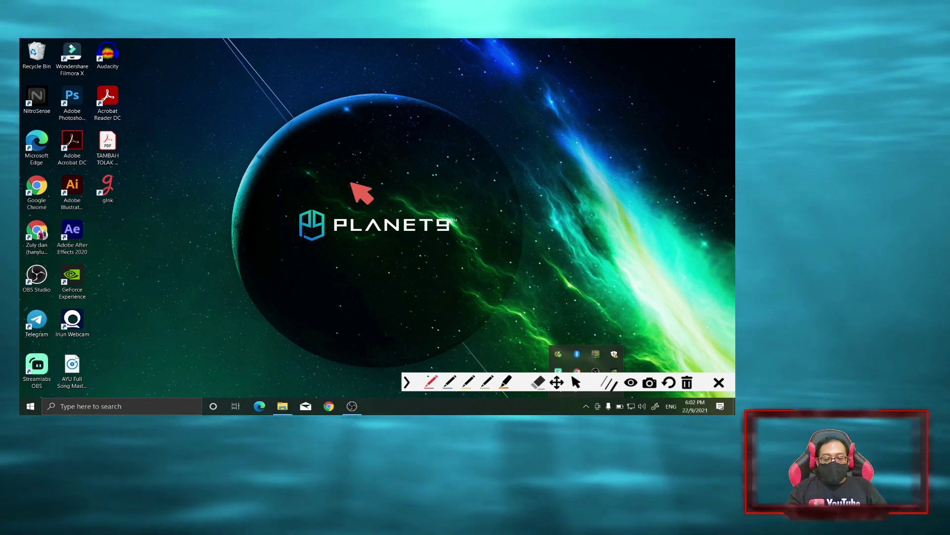
{"action": "mouse_move", "coordinate": [373, 195]}
{"action": "left_mouse_down"}
{"action": "mouse_move", "coordinate": [409, 195]}
{"action": "mouse_move", "coordinate": [348, 200]}
{"action": "left_mouse_up"}
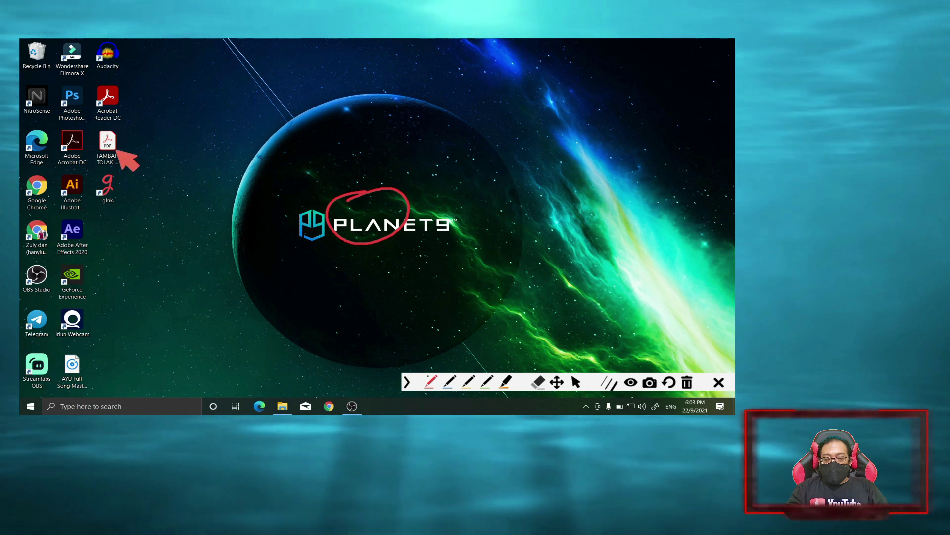
Switch to the mouse pointer mode, open the TAMBAH TOLAK PDF in Adobe Acrobat DC, and maximize its window.
{"action": "left_click", "coordinate": [576, 384]}
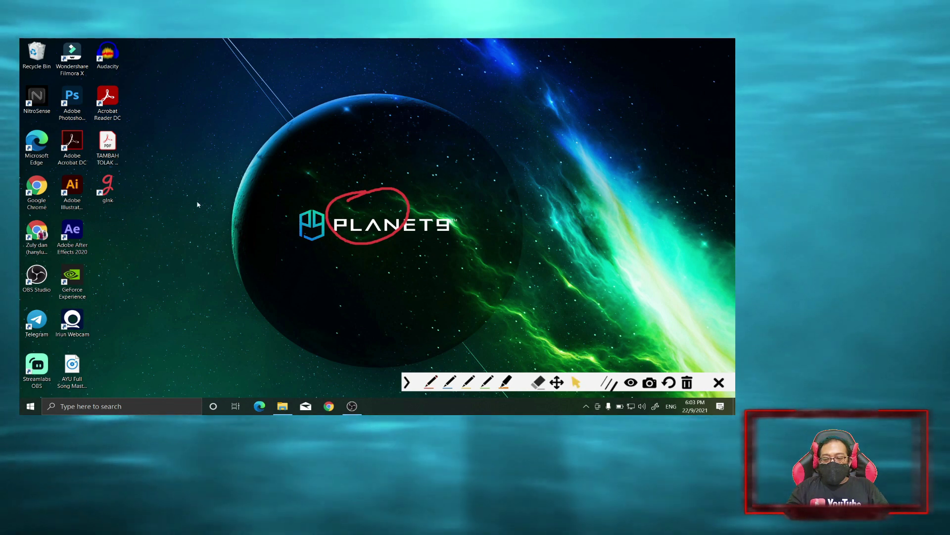
{"action": "double_click", "coordinate": [108, 143]}
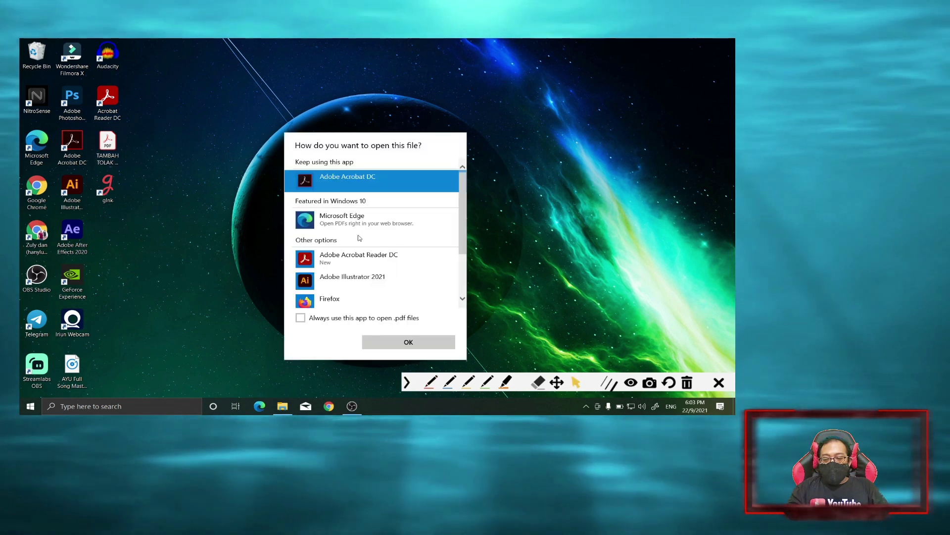
{"action": "left_click", "coordinate": [402, 341]}
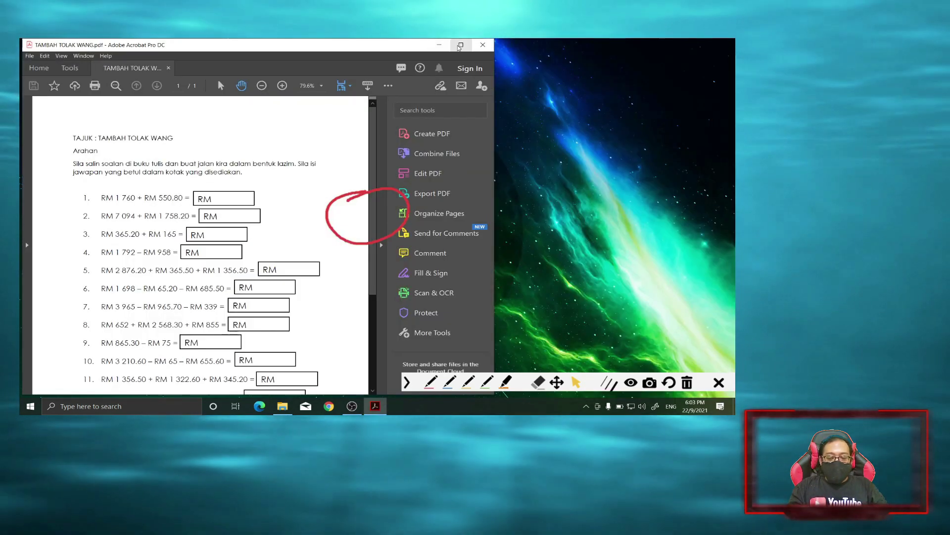
{"action": "left_click", "coordinate": [460, 45]}
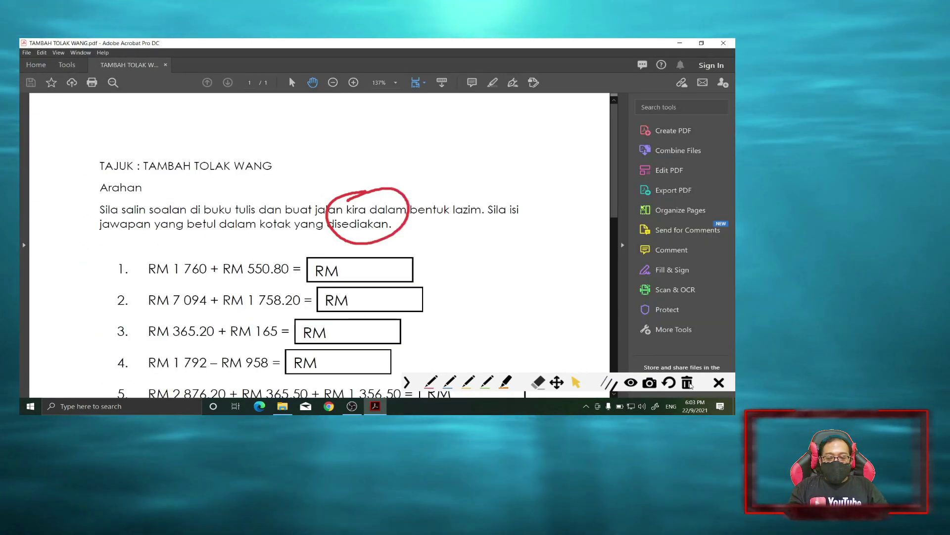
Clear the red circle and scribble a blue handwritten answer in the RM box of question 1.
{"action": "left_click", "coordinate": [689, 384]}
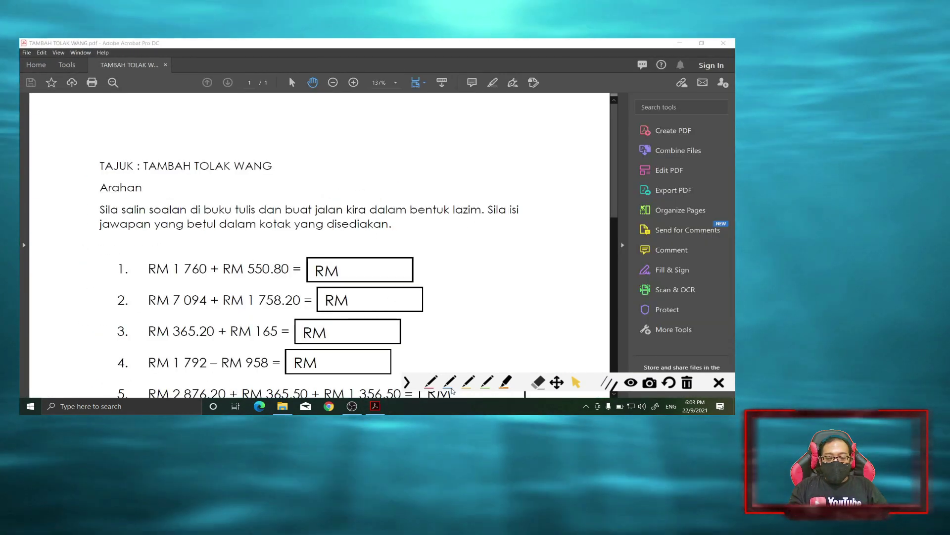
{"action": "left_click", "coordinate": [450, 381]}
{"action": "left_click_drag", "start_coordinate": [346, 264], "coordinate": [408, 269]}
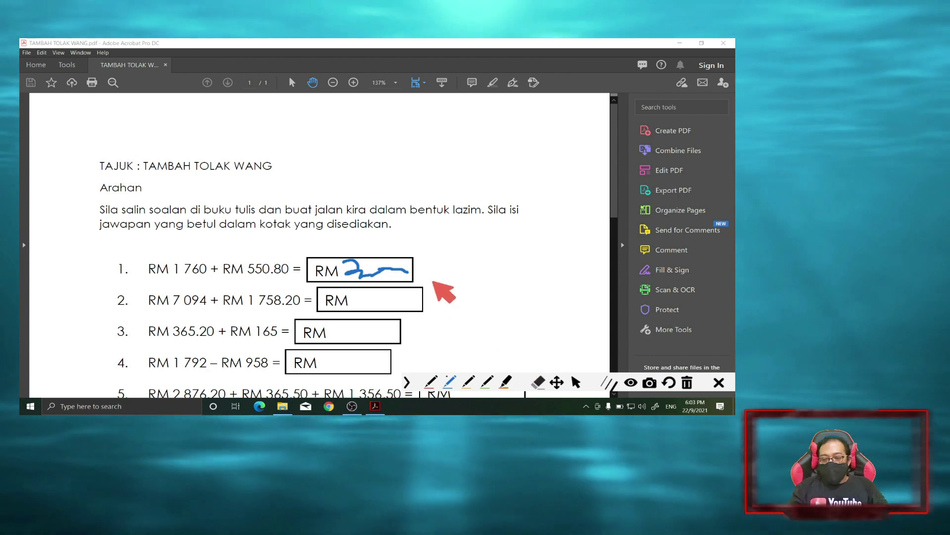
Try to scroll the PDF with the blue pen still active, and clear all the blue ink.
{"action": "left_click_drag", "start_coordinate": [614, 200], "coordinate": [609, 267]}
{"action": "mouse_move", "coordinate": [614, 200]}
{"action": "left_mouse_down"}
{"action": "mouse_move", "coordinate": [611, 265]}
{"action": "mouse_move", "coordinate": [622, 187]}
{"action": "mouse_move", "coordinate": [612, 213]}
{"action": "left_mouse_up"}
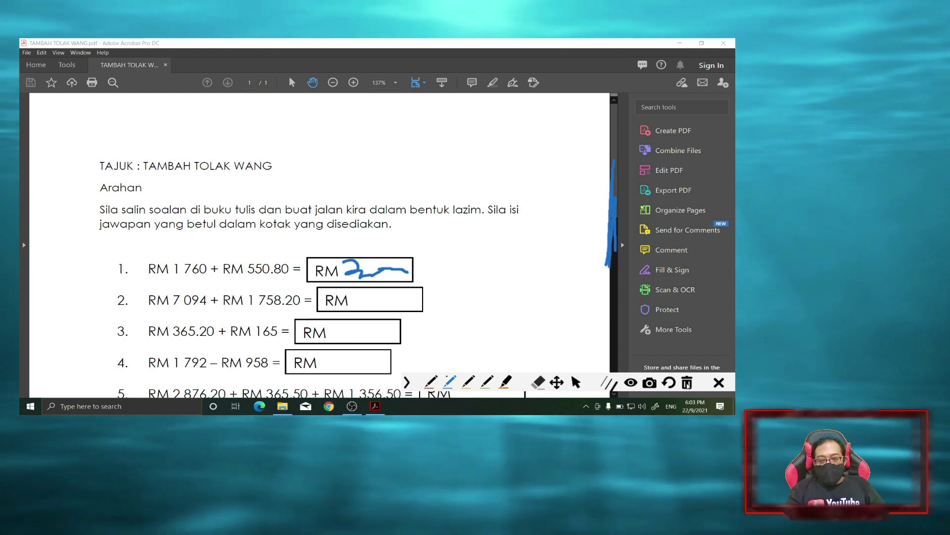
{"action": "left_click", "coordinate": [687, 382]}
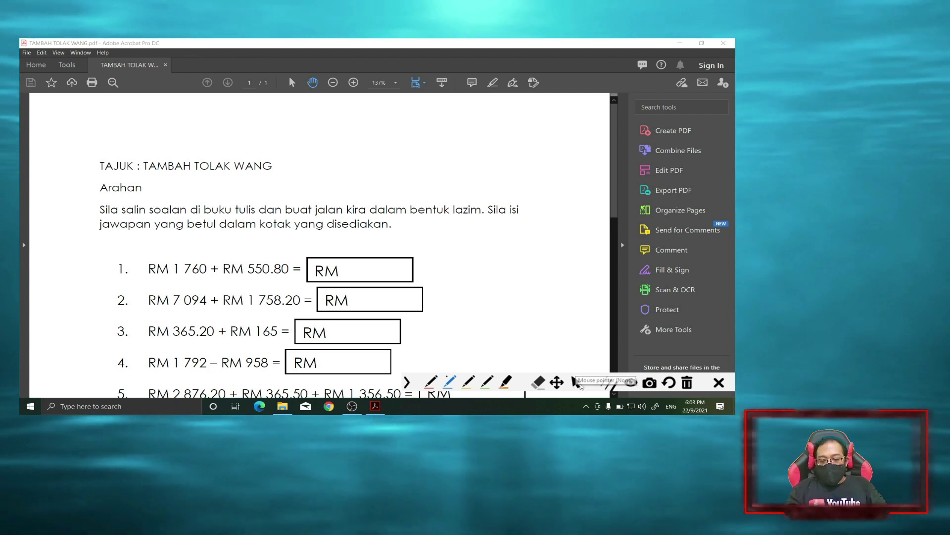
Switch to the mouse pointer mode and scroll the worksheet down to show questions 1 to 8.
{"action": "left_click", "coordinate": [577, 383]}
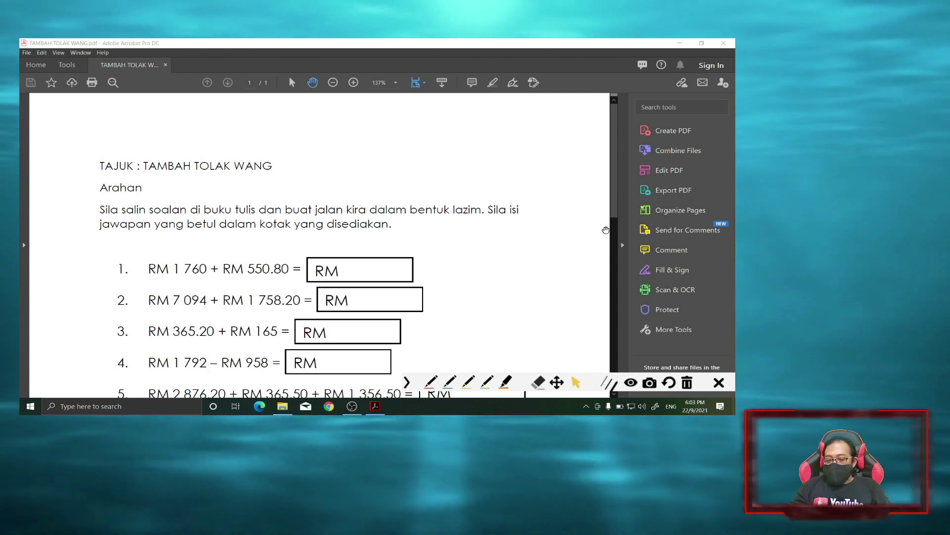
{"action": "left_click_drag", "start_coordinate": [616, 191], "coordinate": [616, 235]}
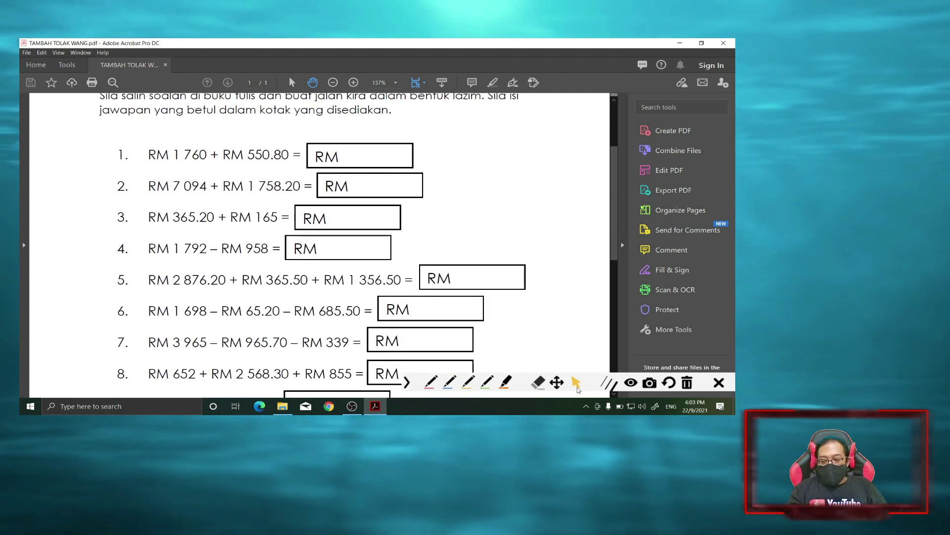
{"action": "left_click", "coordinate": [576, 383]}
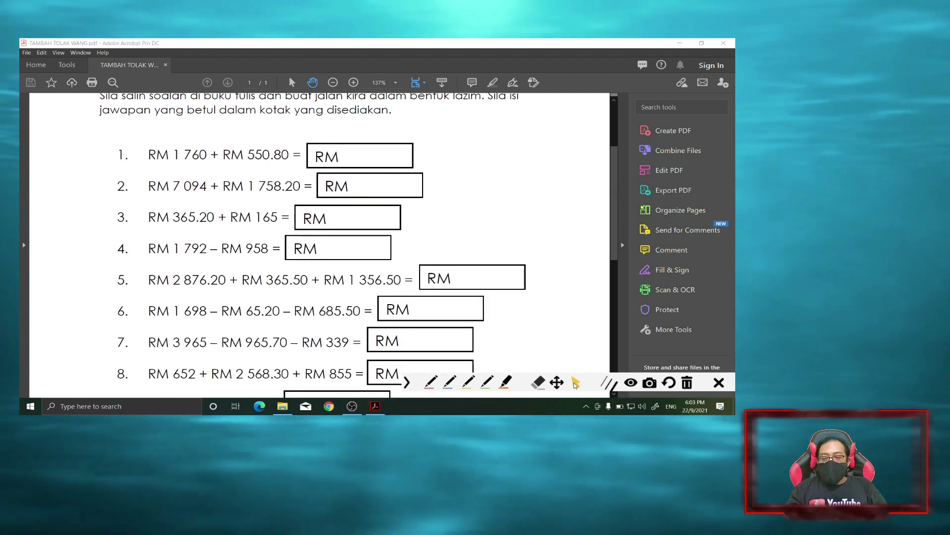
{"action": "left_click", "coordinate": [431, 382]}
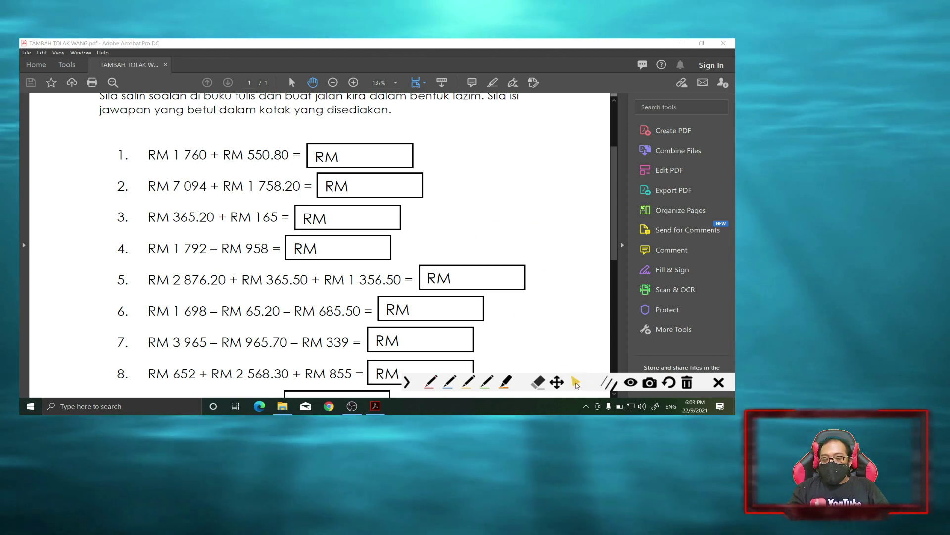
Draw two blue pen circles over the answer box of question 5 in the worksheet.
{"action": "left_click", "coordinate": [576, 382]}
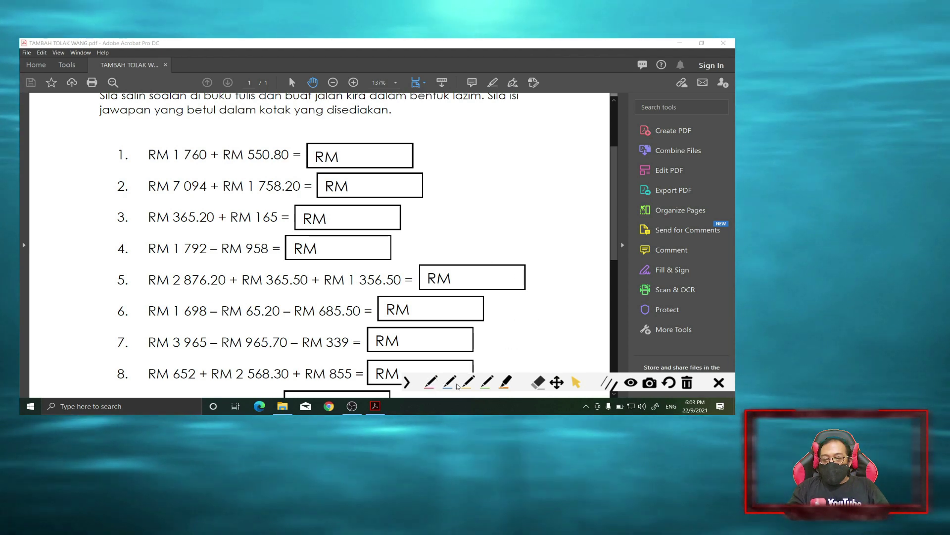
{"action": "left_click", "coordinate": [450, 382]}
{"action": "mouse_move", "coordinate": [490, 241]}
{"action": "left_mouse_down"}
{"action": "mouse_move", "coordinate": [451, 295]}
{"action": "mouse_move", "coordinate": [493, 263]}
{"action": "mouse_move", "coordinate": [539, 270]}
{"action": "left_mouse_up"}
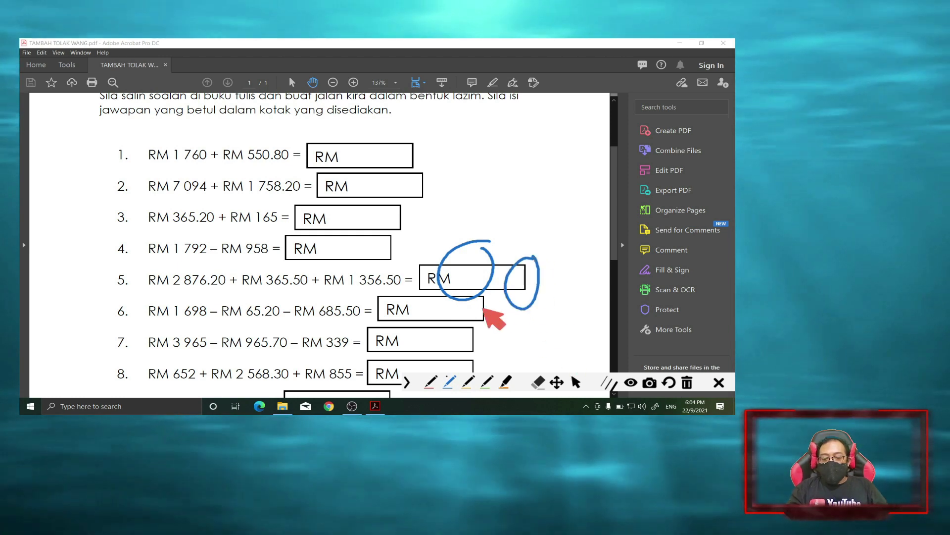
Scroll the worksheet down to questions 3 to 12 in mouse pointer mode, and clear the blue circles.
{"action": "left_click", "coordinate": [576, 382]}
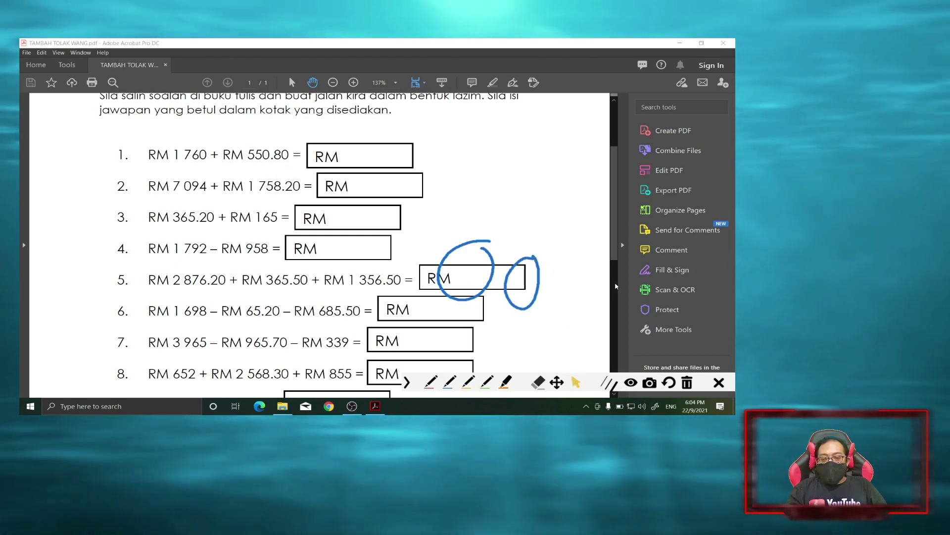
{"action": "scroll", "coordinate": [616, 292], "scroll_direction": "down", "scroll_amount": 3}
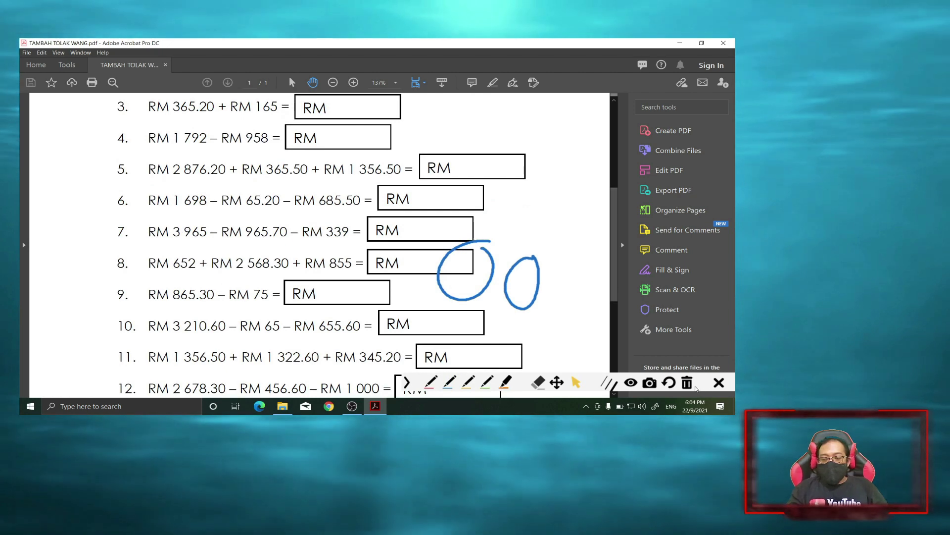
{"action": "left_click", "coordinate": [687, 382]}
Draw yellow pen loops across and beside the answer box of question 8, and exit the gInk drawing mode.
{"action": "mouse_move", "coordinate": [432, 291]}
{"action": "left_mouse_down"}
{"action": "mouse_move", "coordinate": [479, 259]}
{"action": "mouse_move", "coordinate": [536, 274]}
{"action": "mouse_move", "coordinate": [473, 259]}
{"action": "mouse_move", "coordinate": [564, 256]}
{"action": "left_mouse_up"}
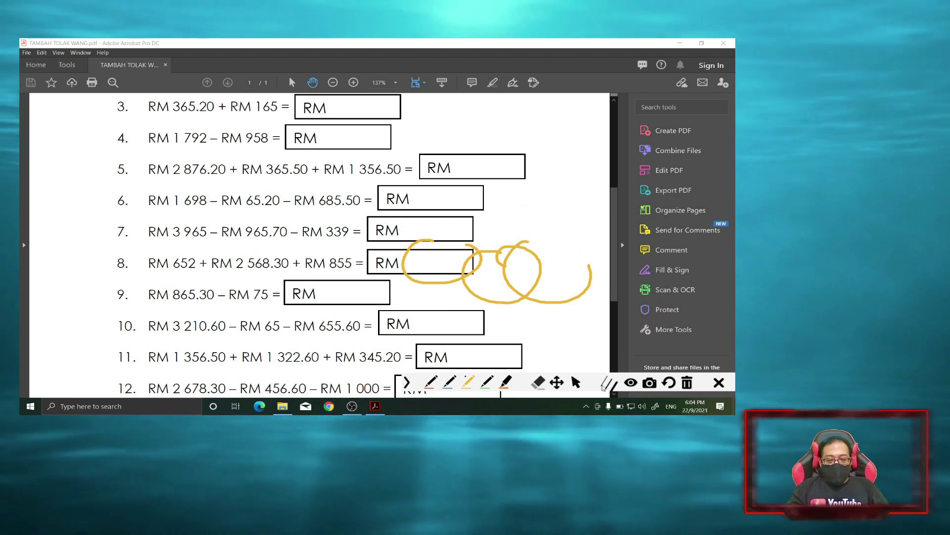
{"action": "left_click", "coordinate": [575, 383]}
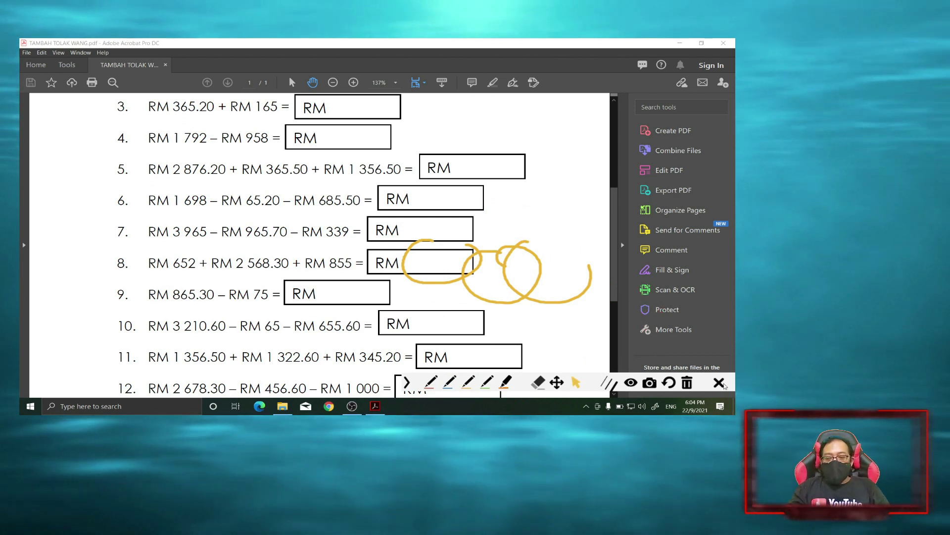
{"action": "left_click", "coordinate": [722, 385]}
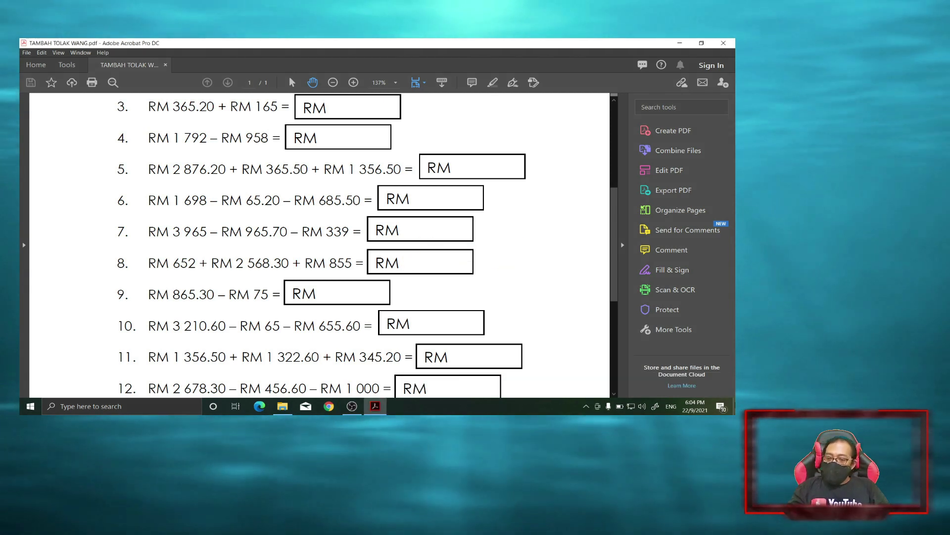